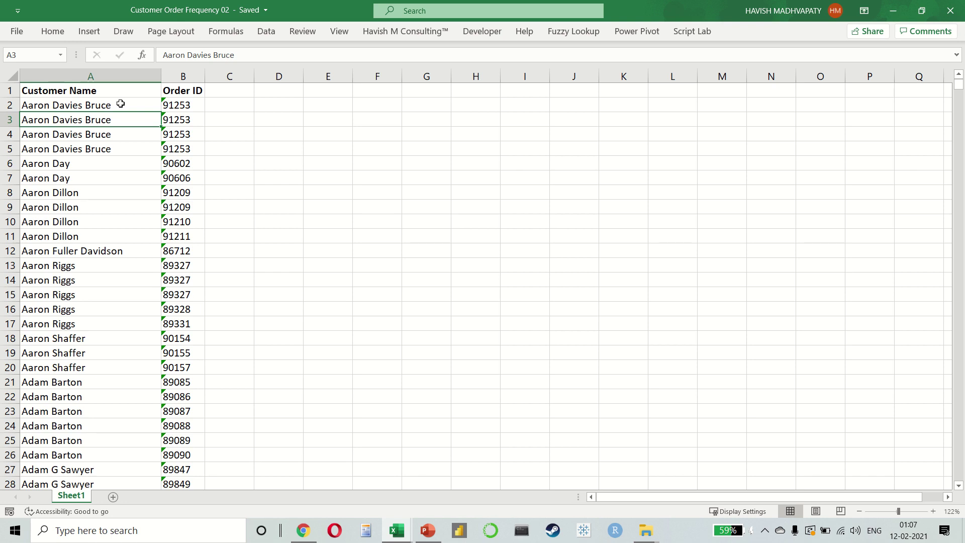
- Examine the repeated customer name and order ID rows near the start of the data
drag(121, 104, 179, 331)
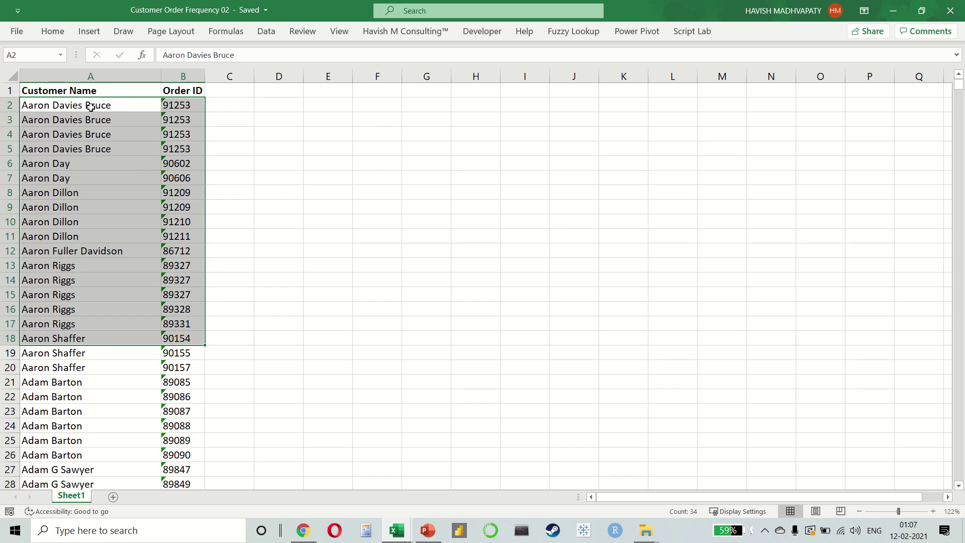
click(109, 106)
drag(108, 106, 175, 149)
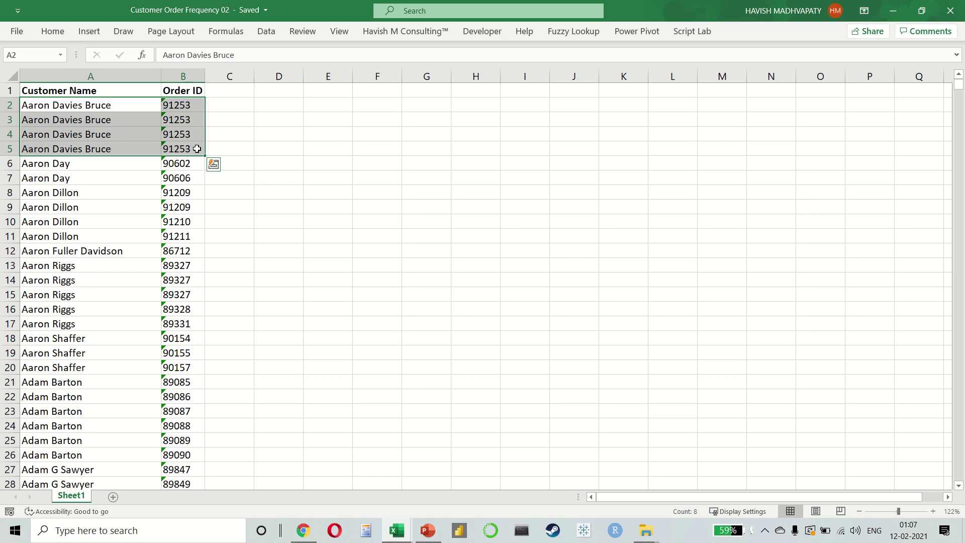
key(Right)
key(alt+Tab)
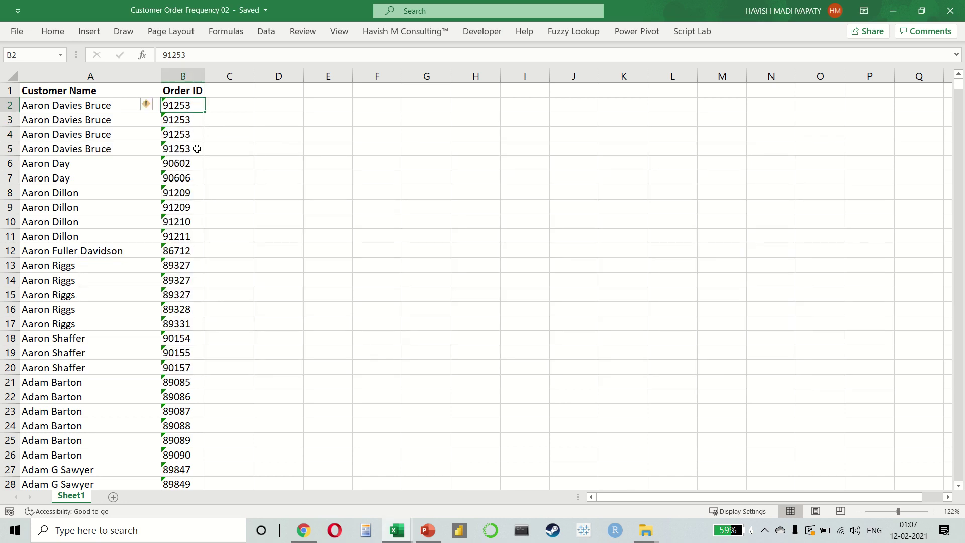
key(Left)
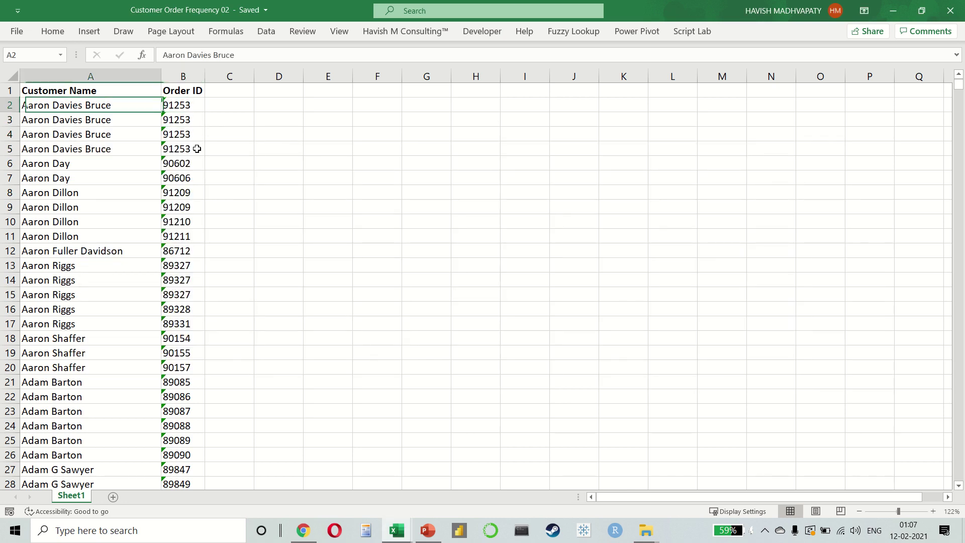
- Remove duplicate rows from the data in A1:B9427, comparing both the Customer Name and Order ID columns
key(Up)
key(shift+Right)
key(ctrl+shift+Down)
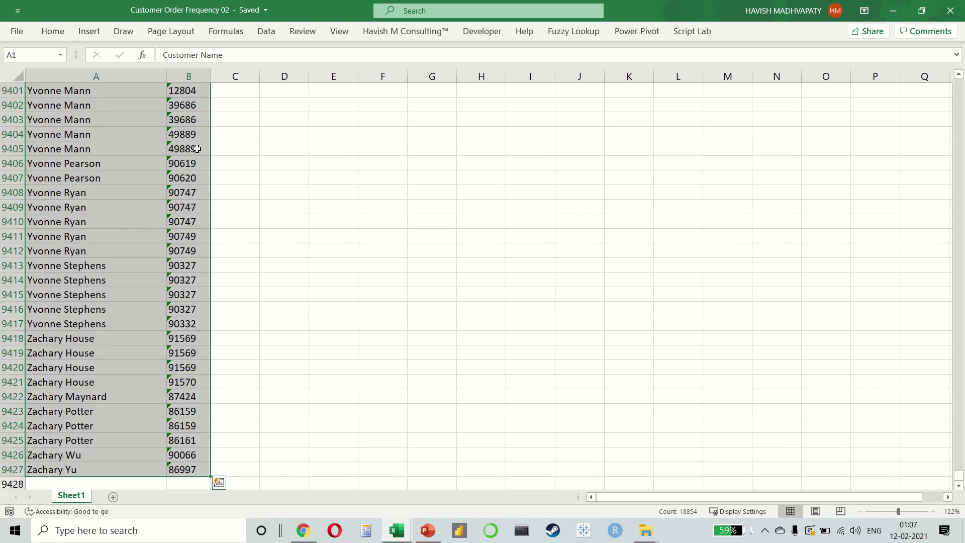
key(ctrl+BackSpace)
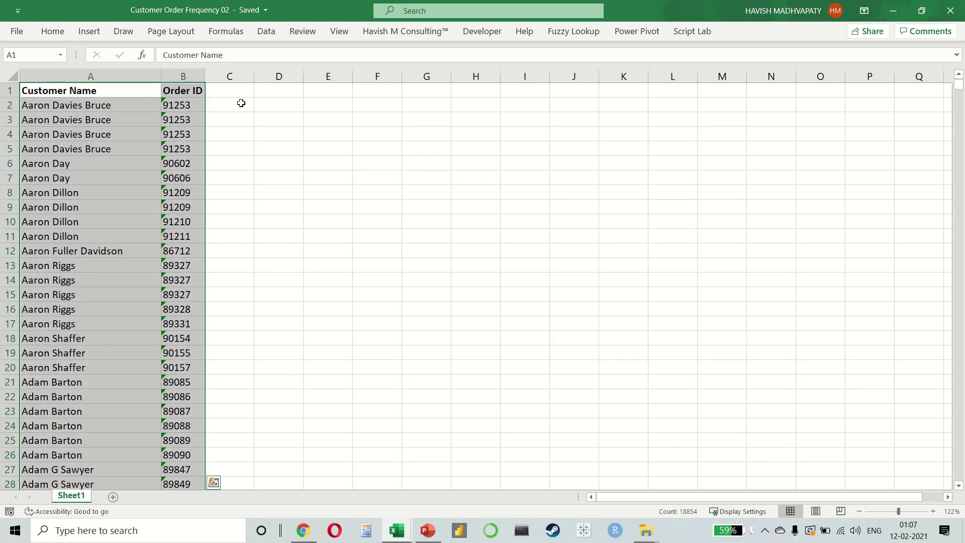
click(268, 32)
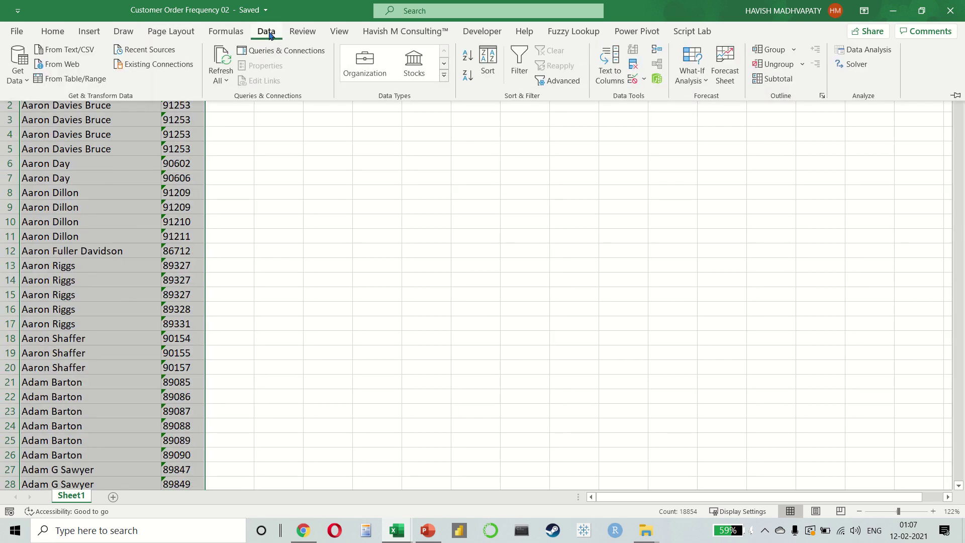
click(634, 66)
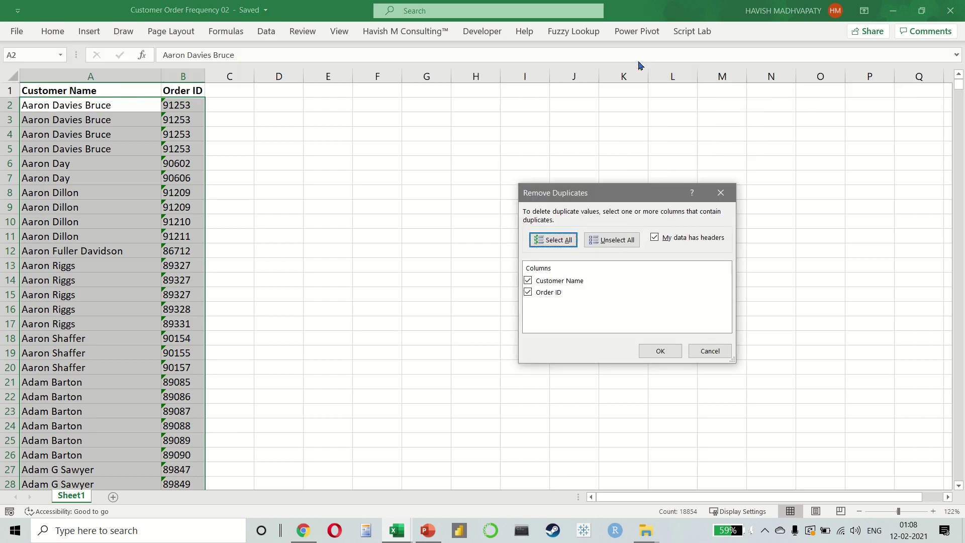
click(641, 352)
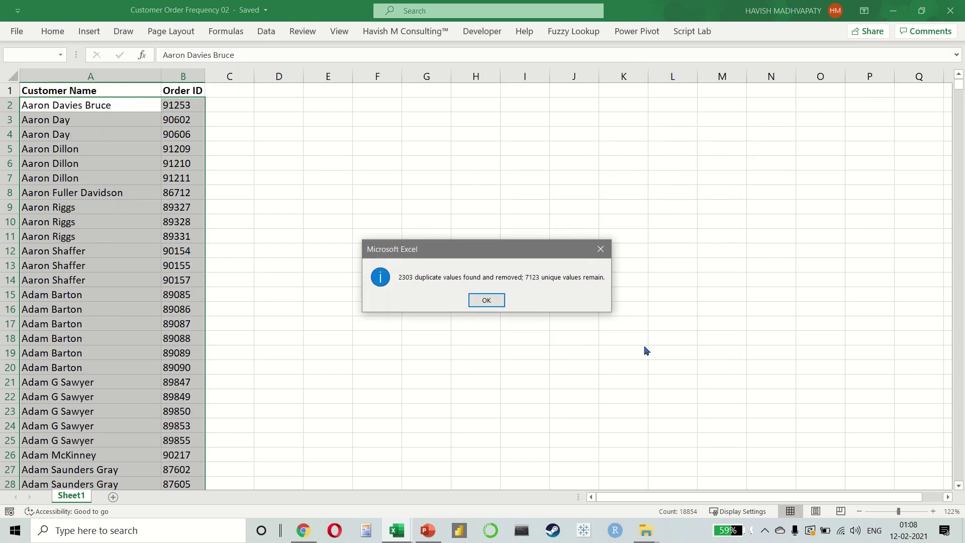
click(488, 300)
- Undo the duplicate removal and return to the first cell of the data
key(ctrl+z)
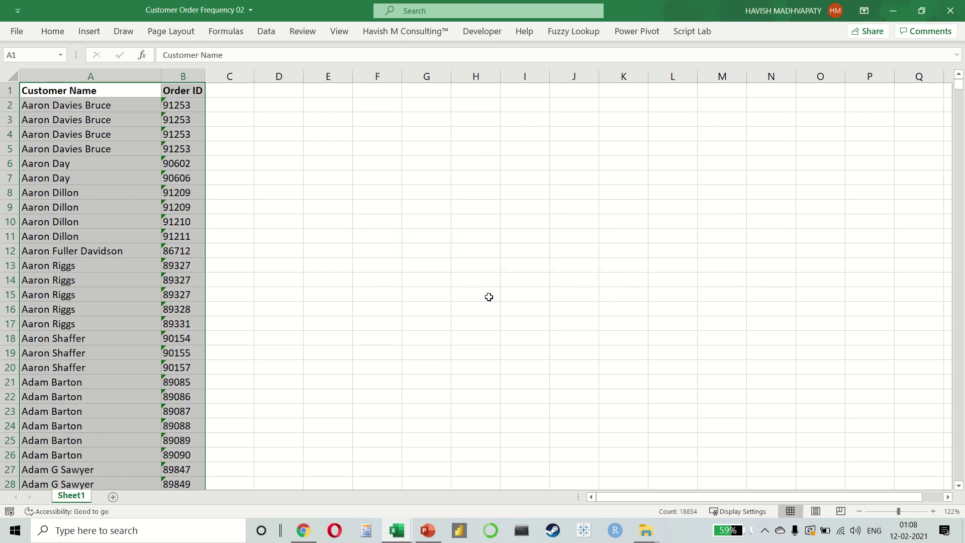
key(Down)
key(Up)
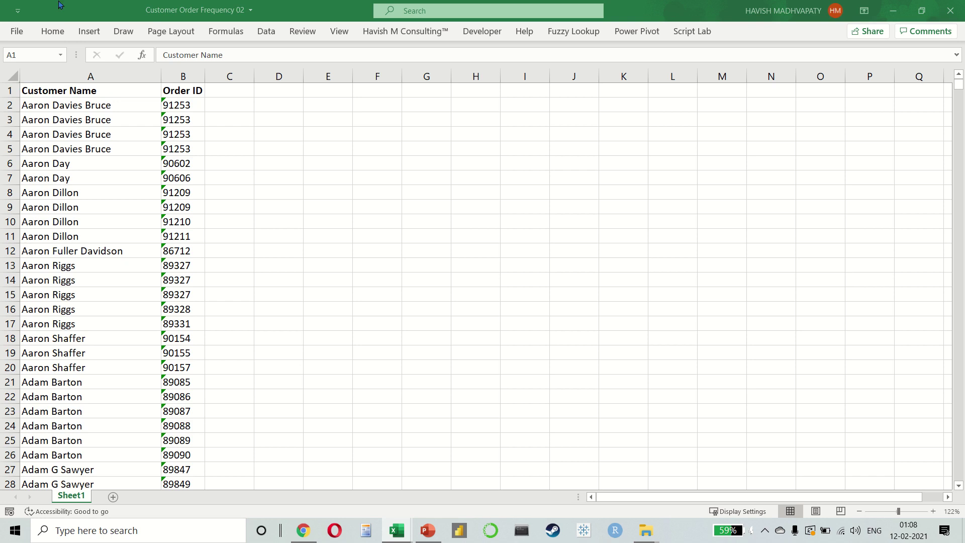
- Enter =UNIQUE(A2:A9427&B2:B9427) in D2 to list the unique combinations of customer name and order ID
click(298, 103)
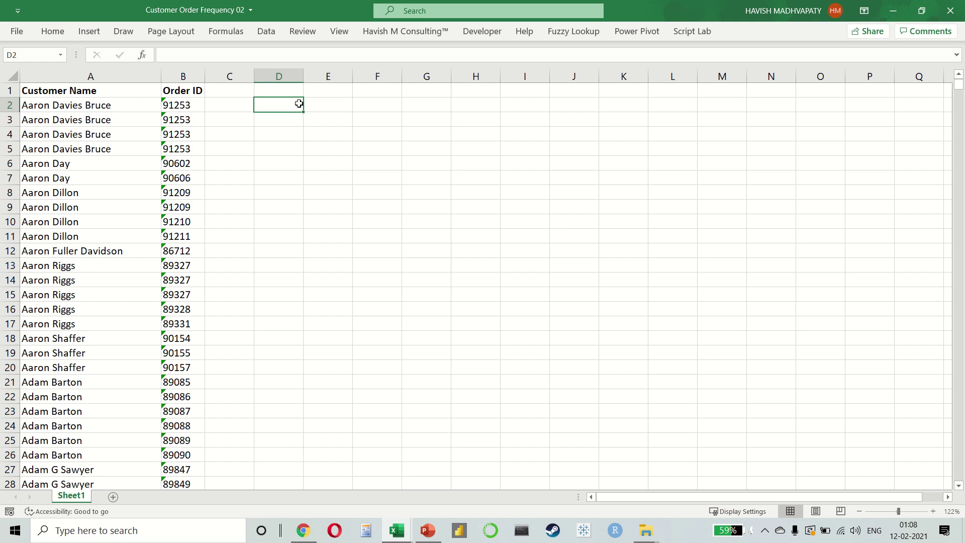
text(=uniq)
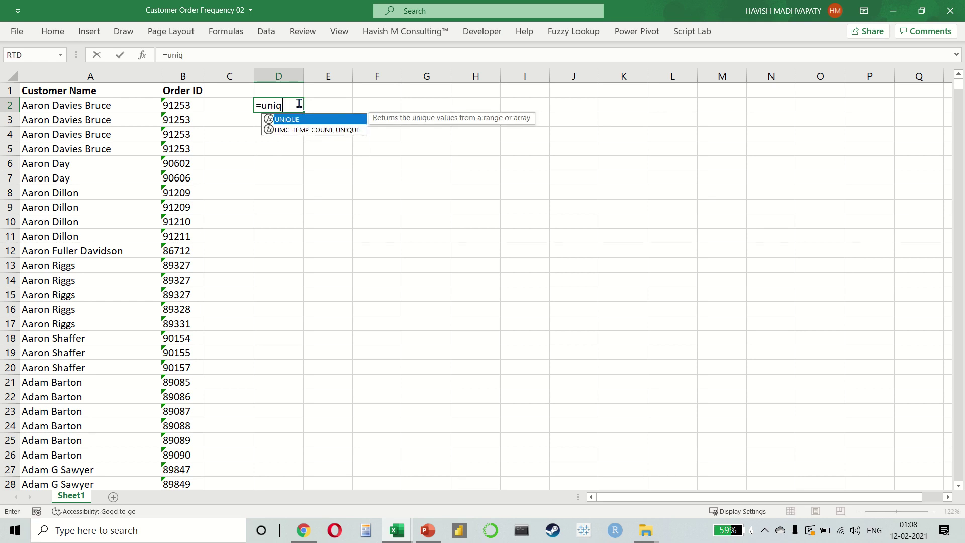
key(Tab)
key(Left)
key(Left)
key(Left)
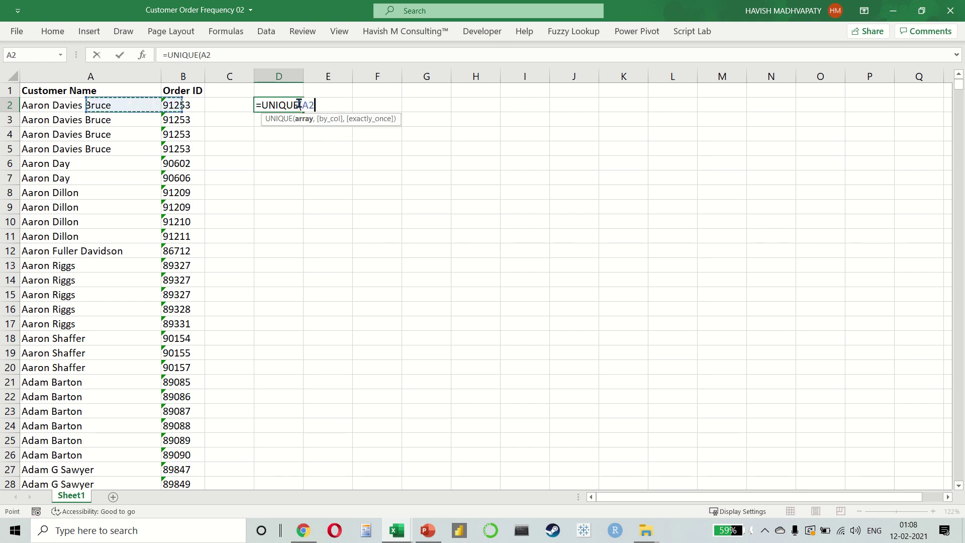
key(ctrl+shift+Down)
key(ctrl+BackSpace)
text(&)
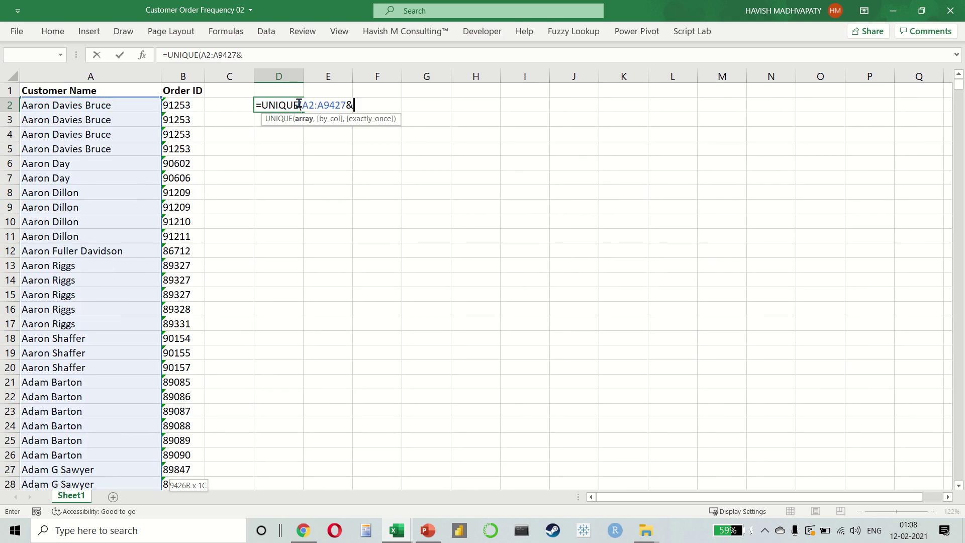
key(Left)
key(Left)
key(ctrl+shift+Down)
key(ctrl+BackSpace)
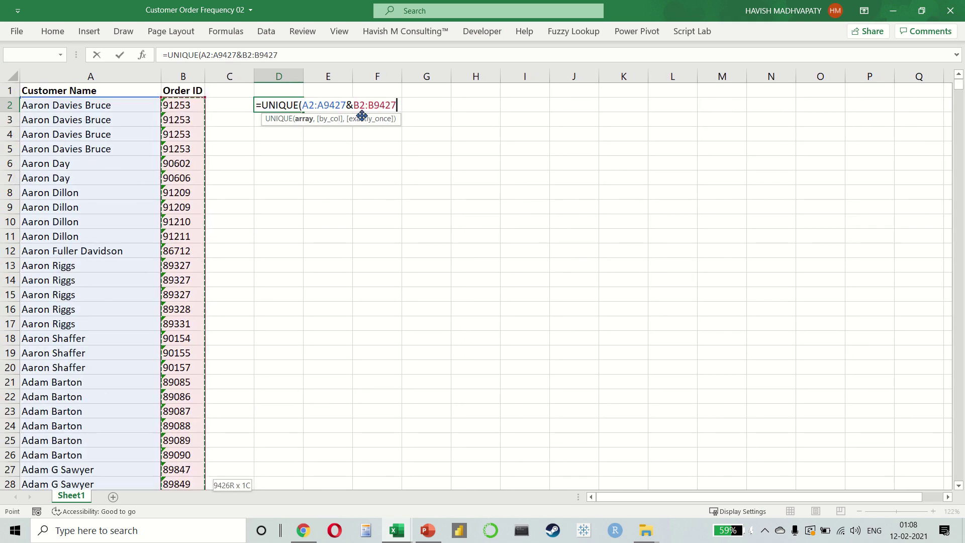
text())
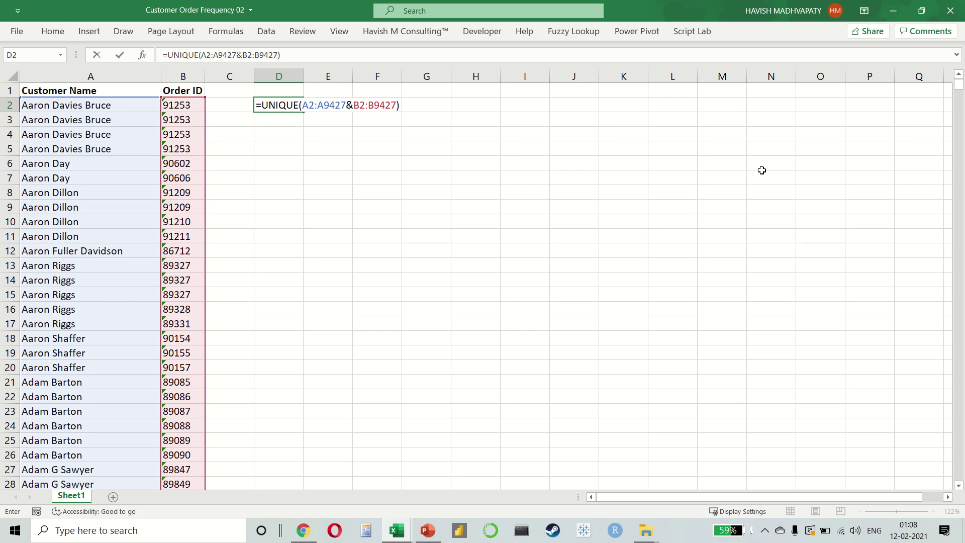
key(ctrl+Return)
- Widen column D until it fits the longest combined name and order ID entries
key(alt+h)
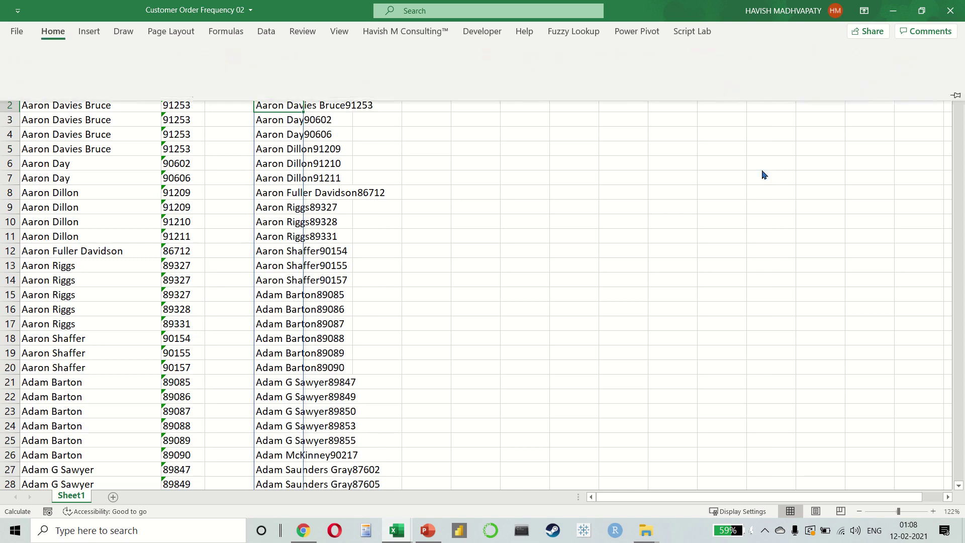
key(o)
key(i)
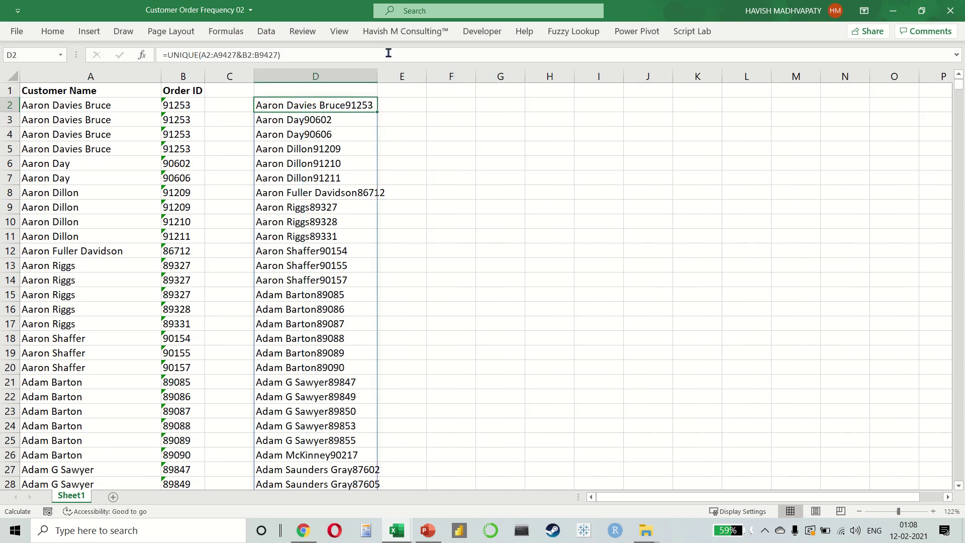
drag(377, 76, 445, 75)
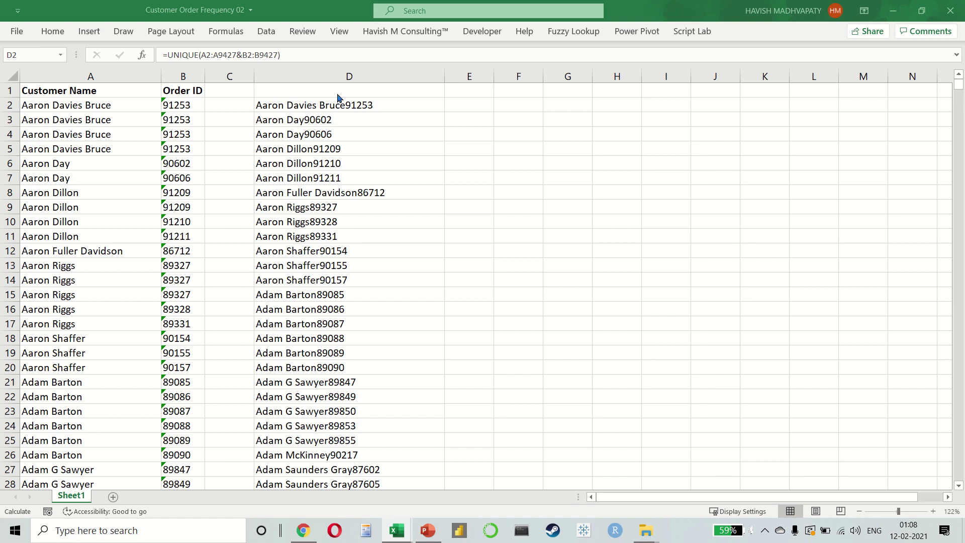
- Enter the headers Concatenate, Order ID and Name in cells D1, E1 and F1
click(480, 103)
key(Left)
key(Up)
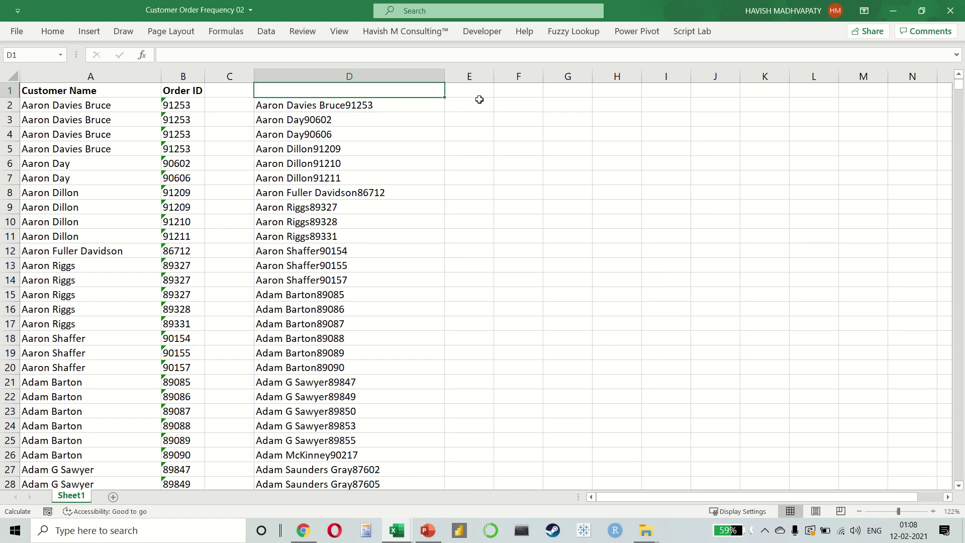
text(Conca)
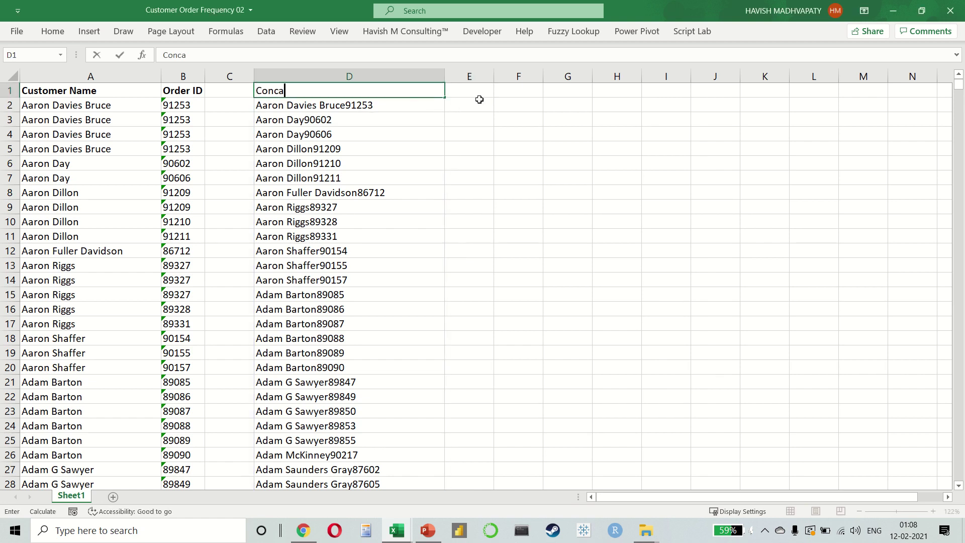
text(tenate)
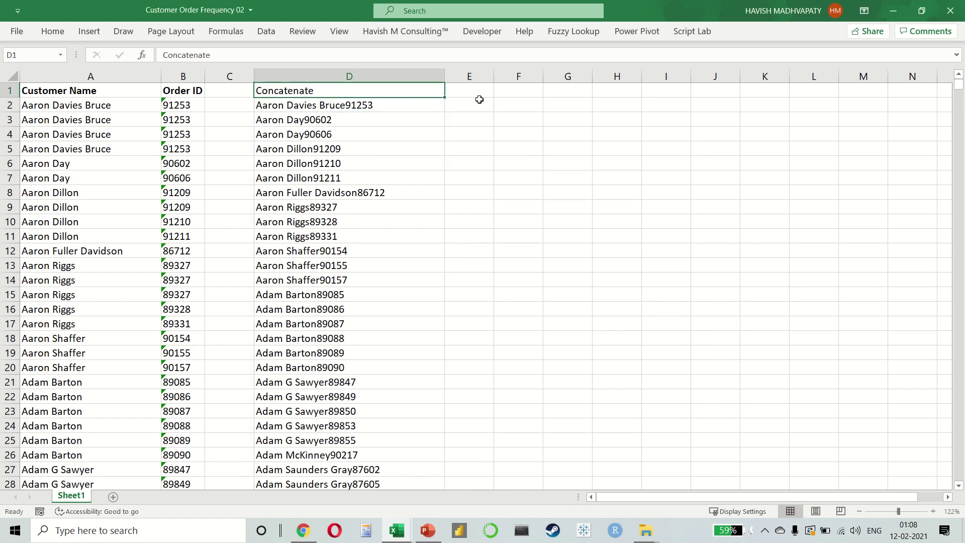
key(Right)
text(Order ID)
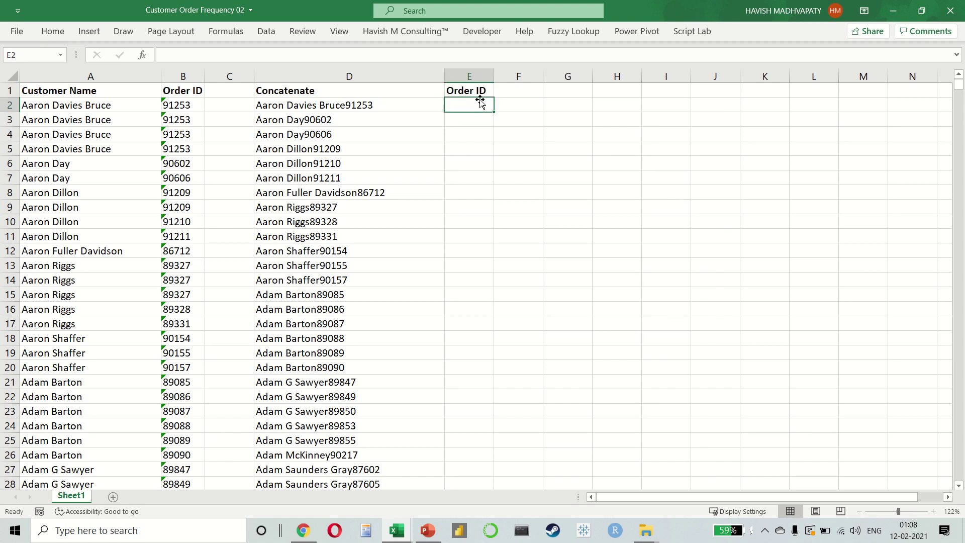
key(Right)
text(Name)
key(Return)
- Extract the order IDs from the combined list by entering =RIGHT(D2#,5) in E2
click(479, 99)
text(=RIGHT()
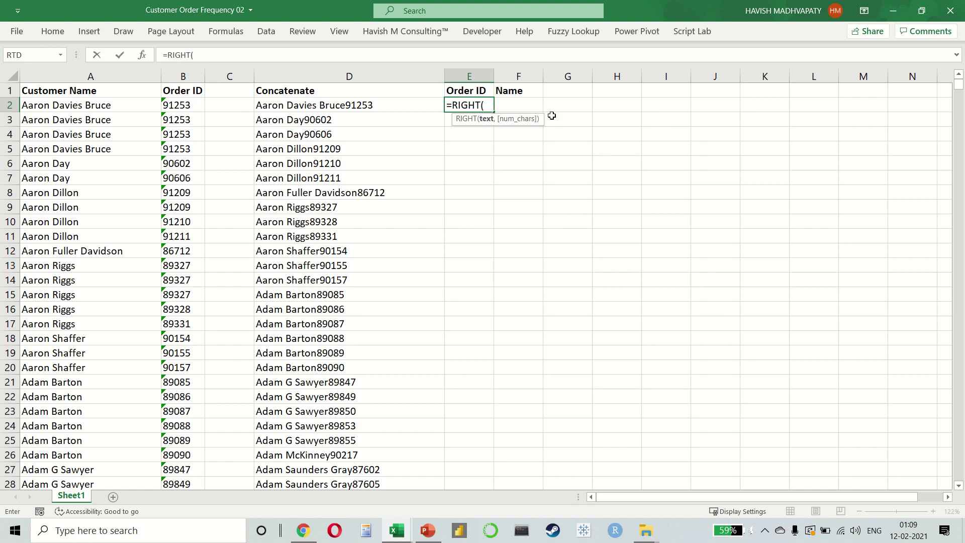
key(Left)
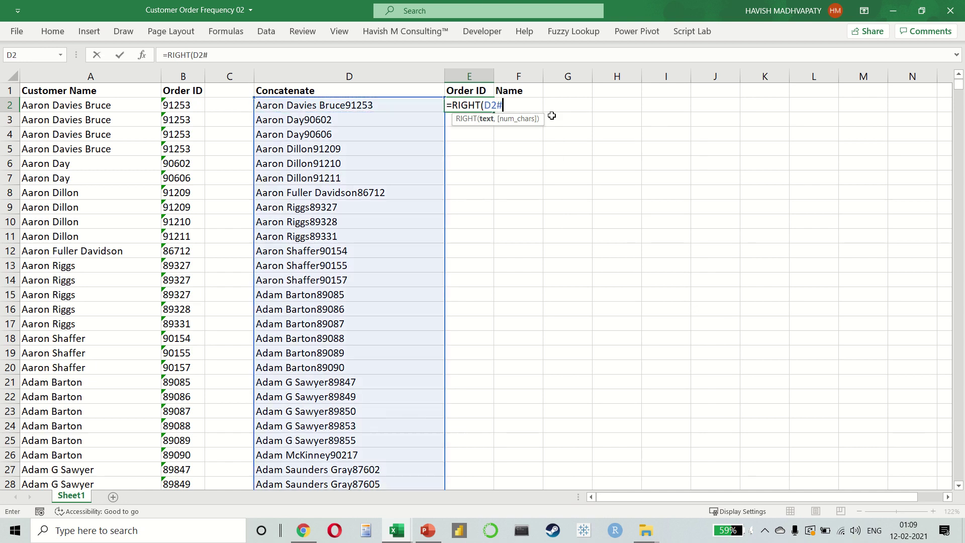
text(,5))
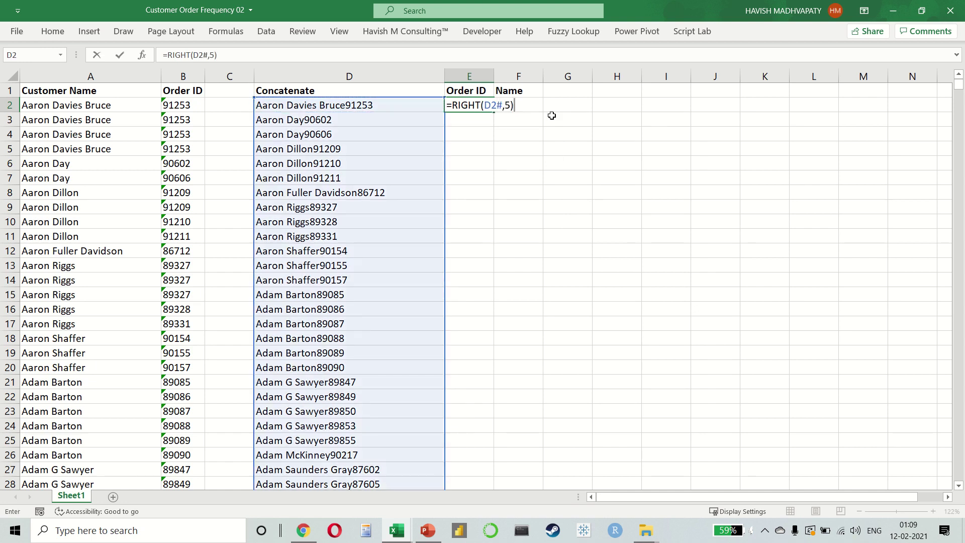
key(Return)
- Extract the customer names with =LEFT(D2#, LEN(D2#) - 5) in F2 and widen column F to fit them
key(Up)
key(Right)
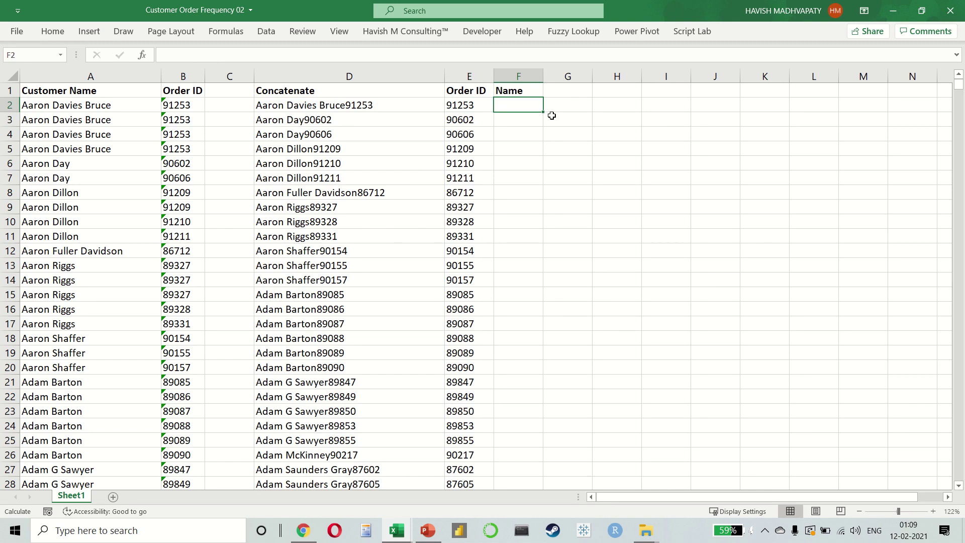
text(=LEFT()
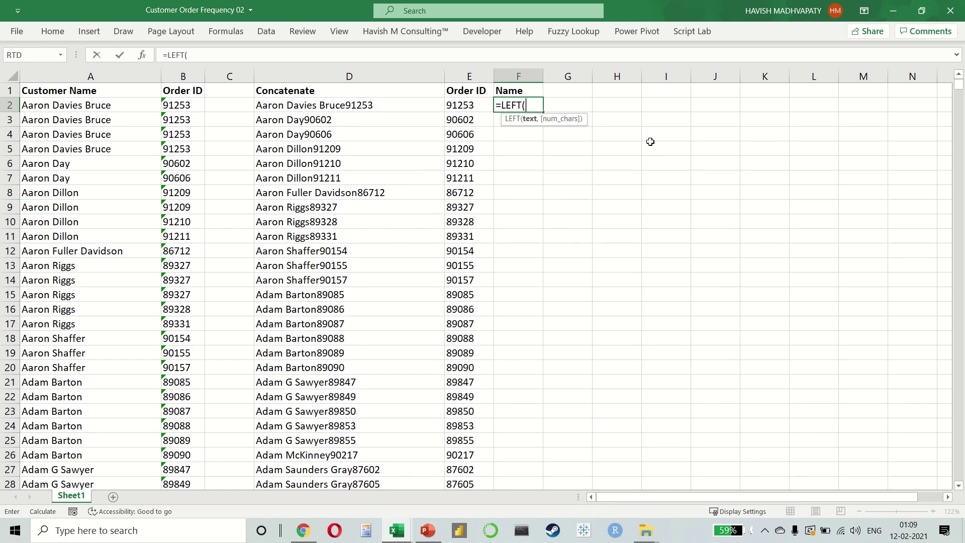
text(d2#)
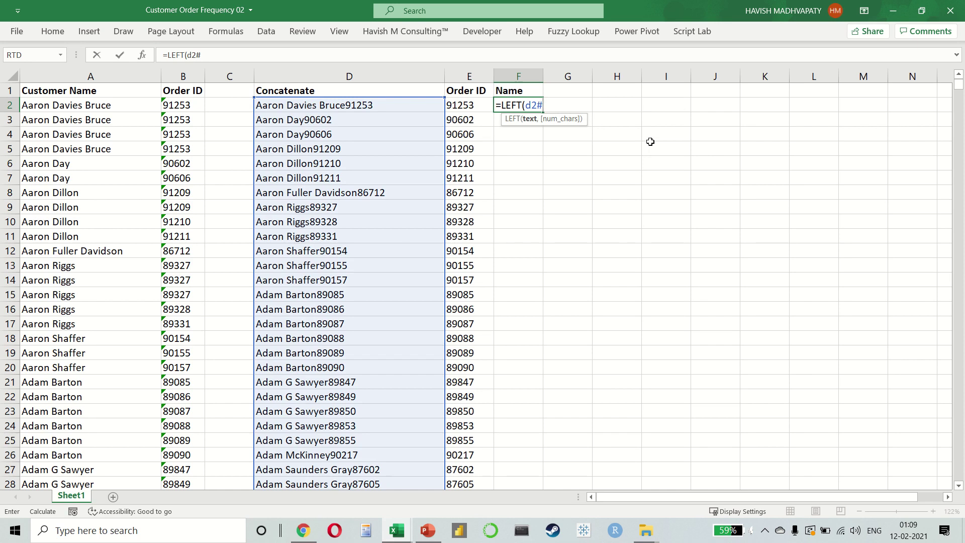
text(, LEN()
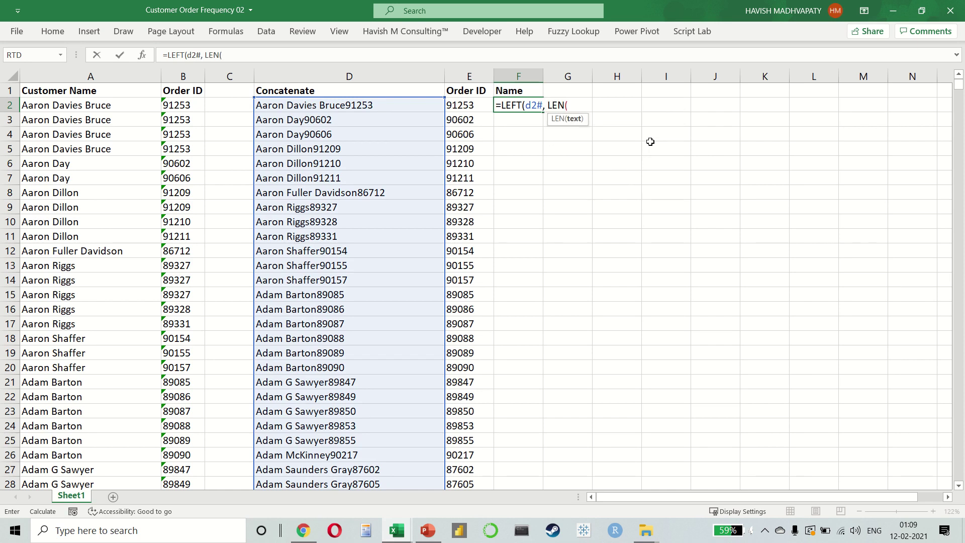
text(d2#)
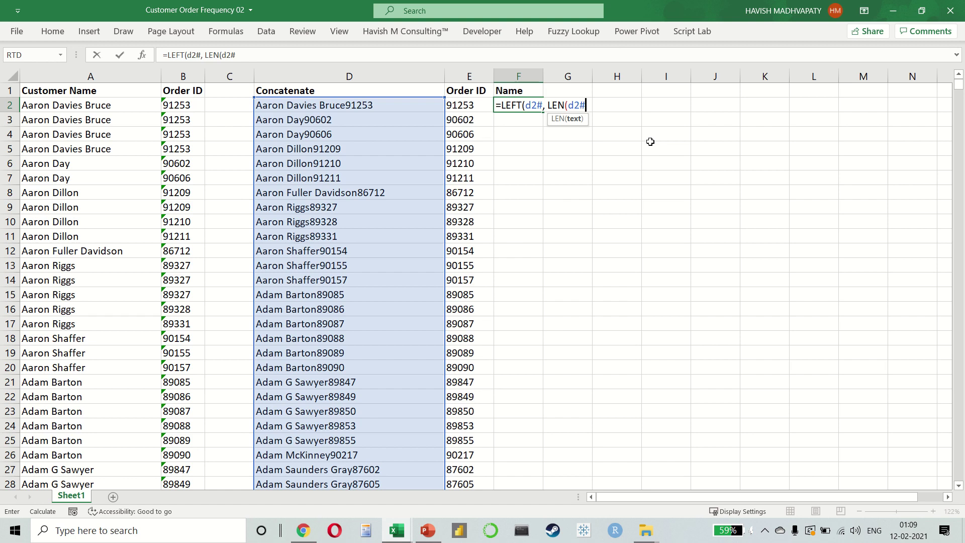
text() - 5))
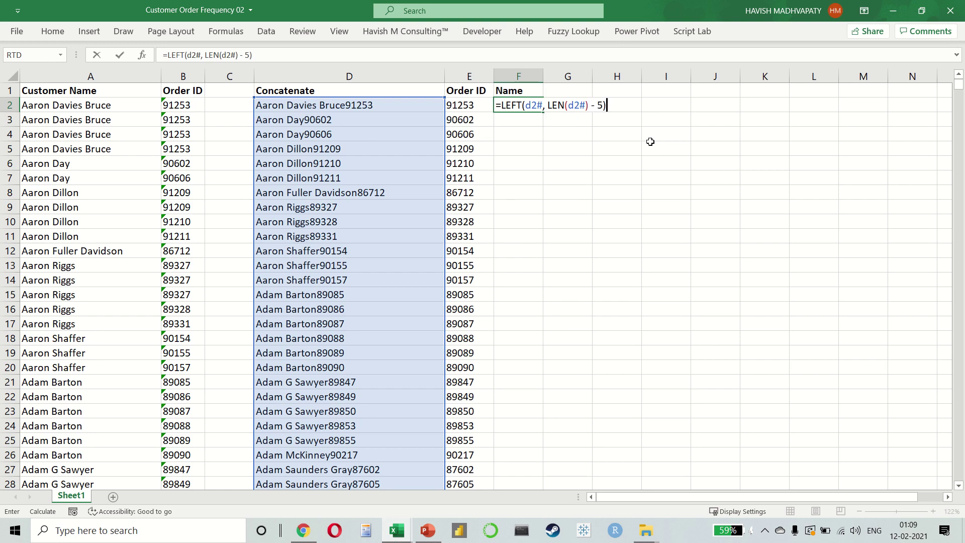
key(Return)
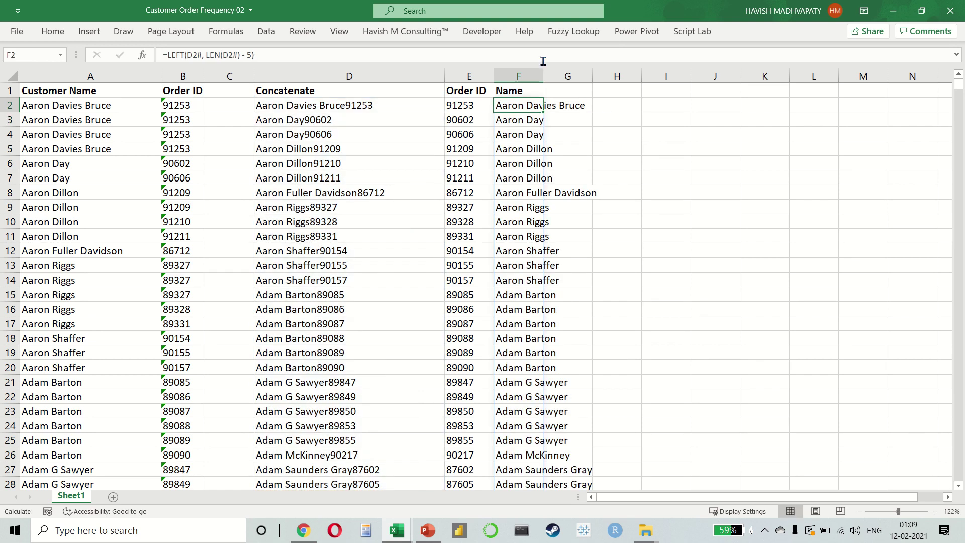
drag(543, 76, 647, 76)
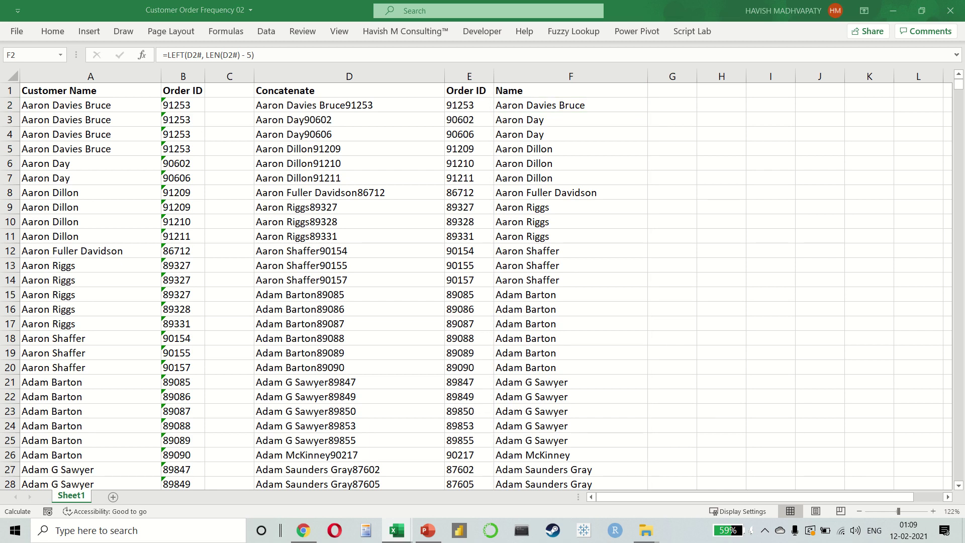
- Count how often each name occurs by entering =COUNTIF($F$2#, F2#) in G2
click(686, 102)
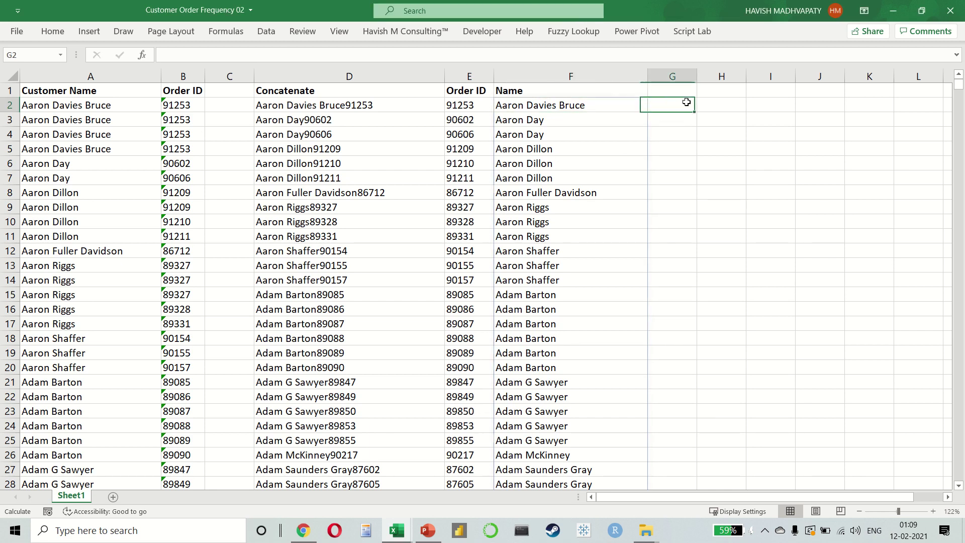
text(=)
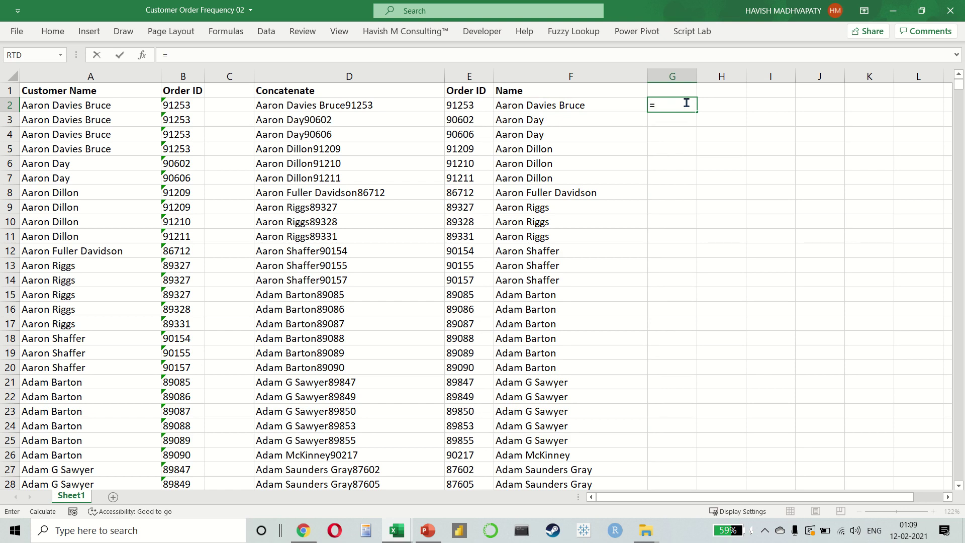
text(countif)
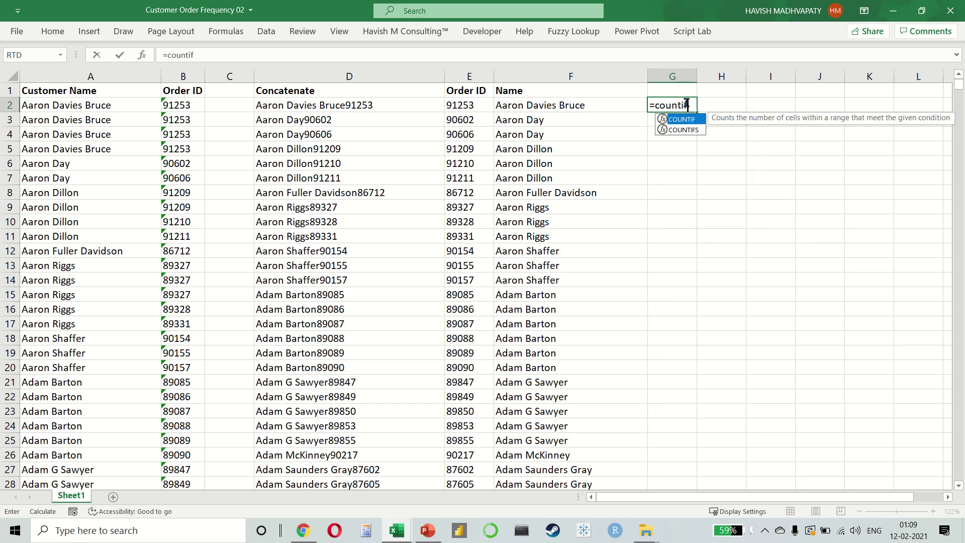
key(Tab)
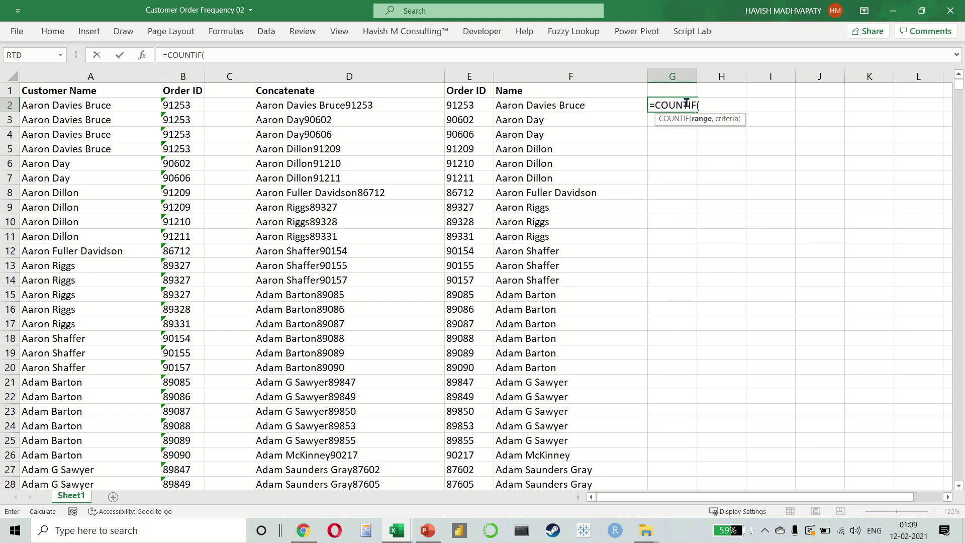
key(Left)
key(F4)
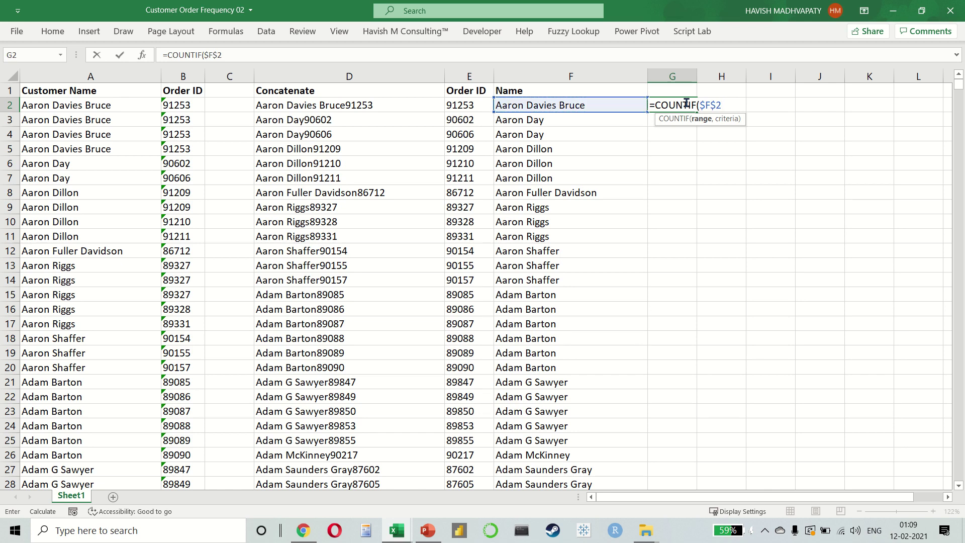
text(#,)
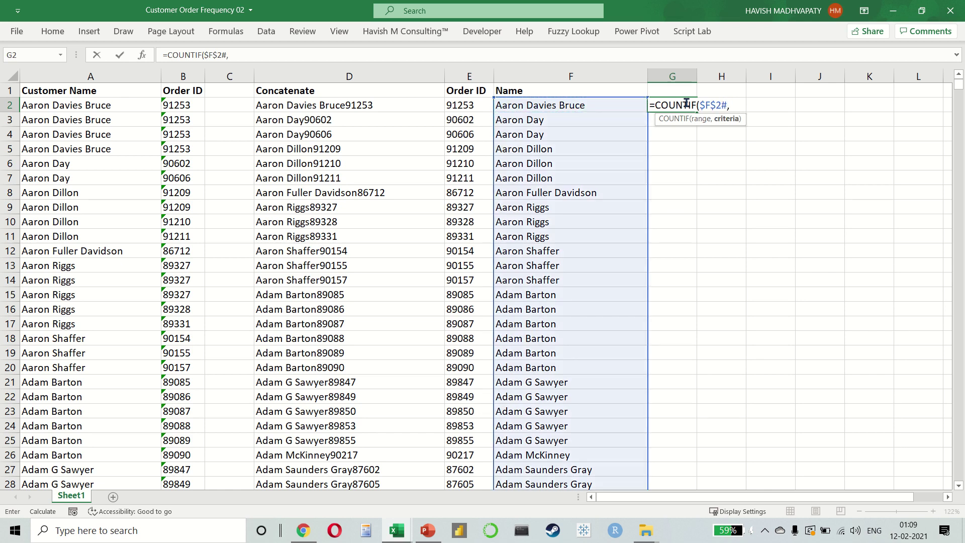
text( f2#)
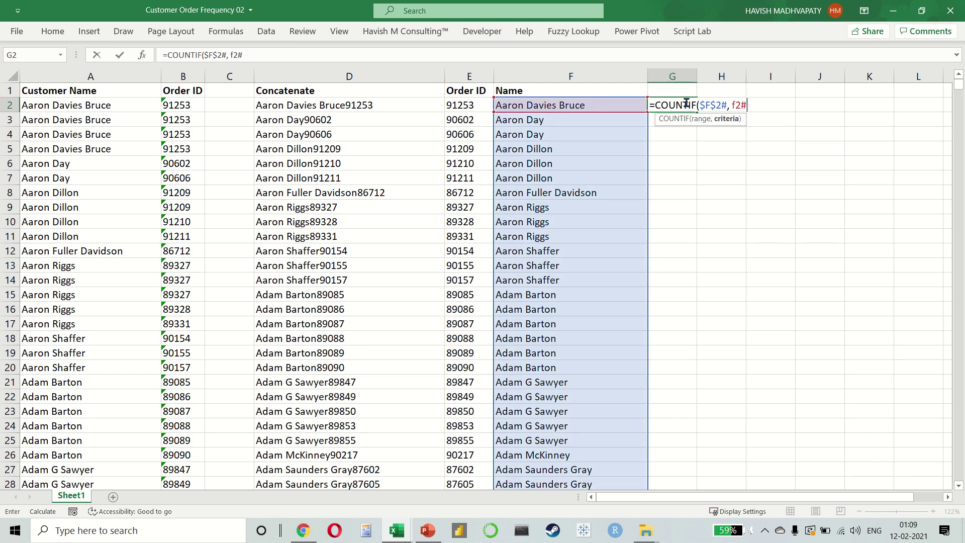
text())
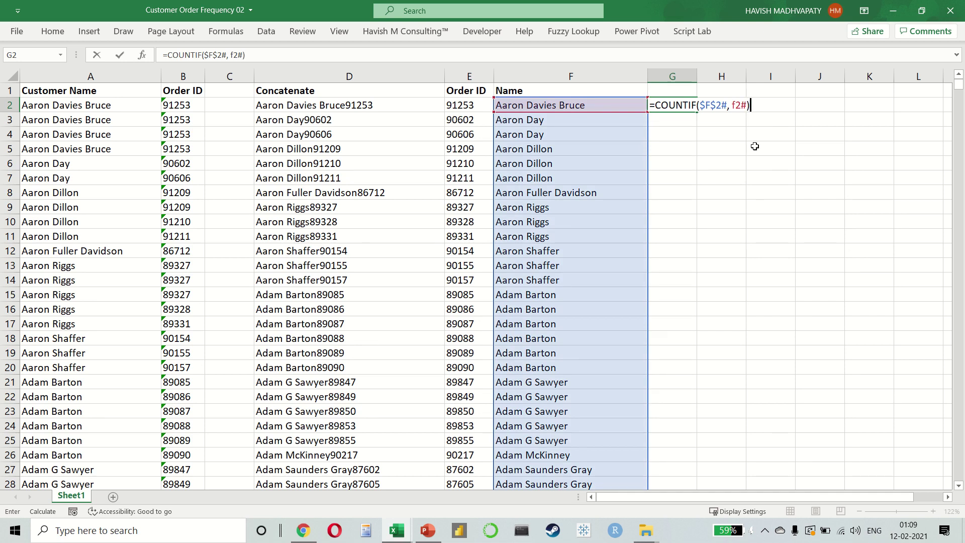
key(Return)
- Enter the header Count in cell G1
key(Up)
key(Up)
text(C)
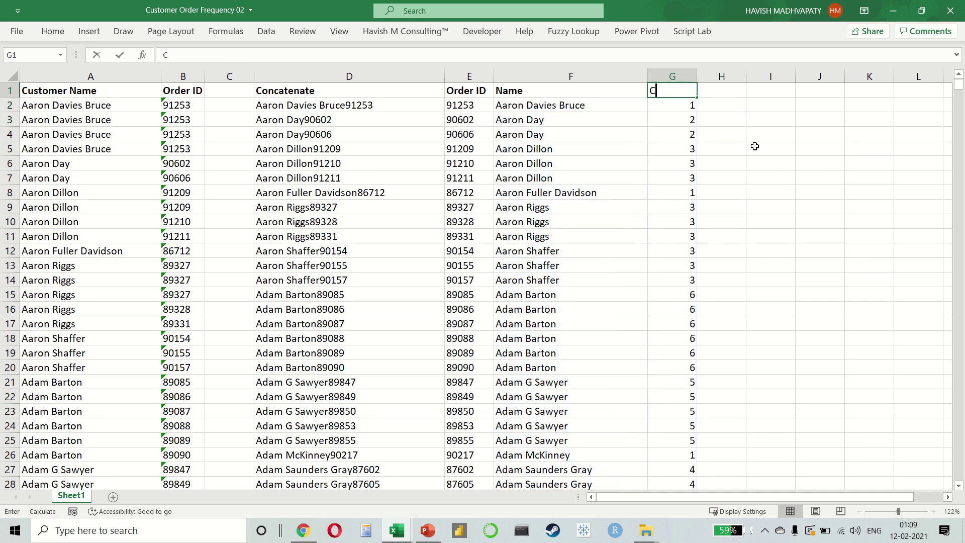
text(ount)
key(Return)
- Compare the first customer names in column F with their order counts in column G
key(Left)
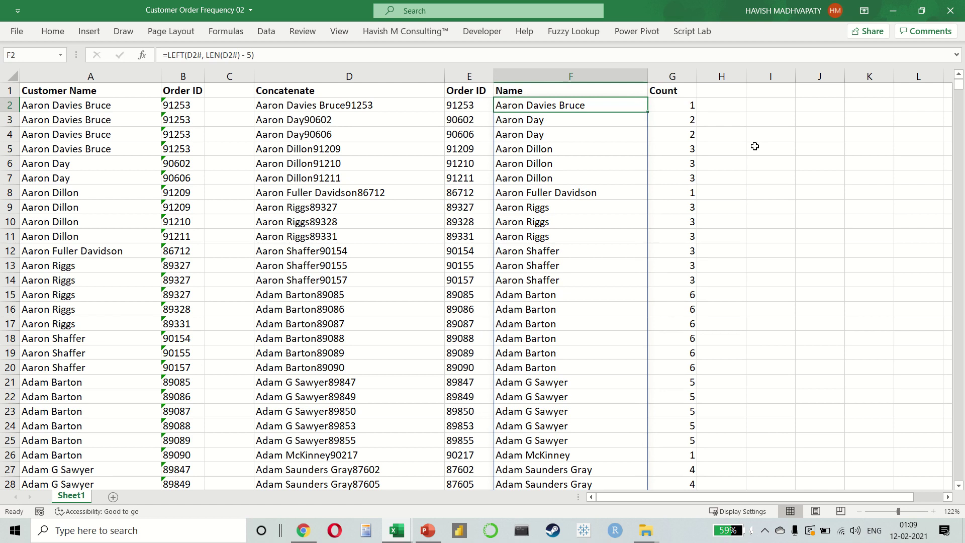
key(Down)
key(Down)
key(Down)
key(Up)
key(Up)
key(Up)
key(Right)
key(Left)
key(Down)
key(Right)
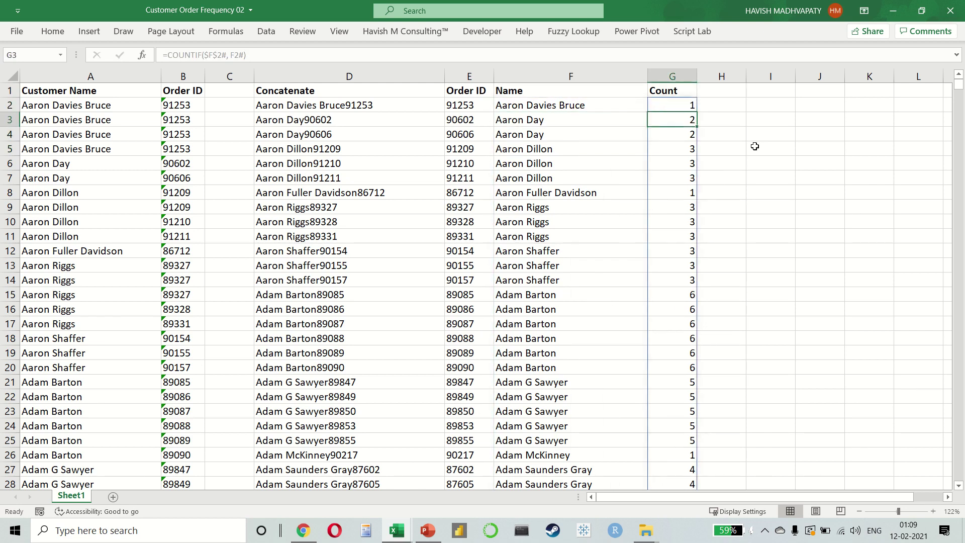
key(Left)
key(Right)
key(Left)
key(Down)
key(Down)
key(Right)
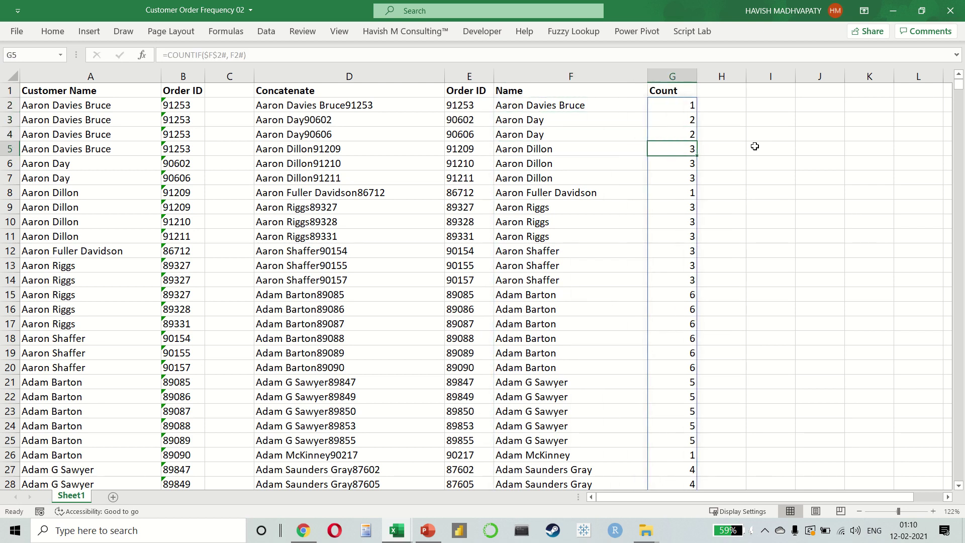
key(Left)
key(Down)
key(Down)
key(Down)
key(Down)
key(Down)
key(Down)
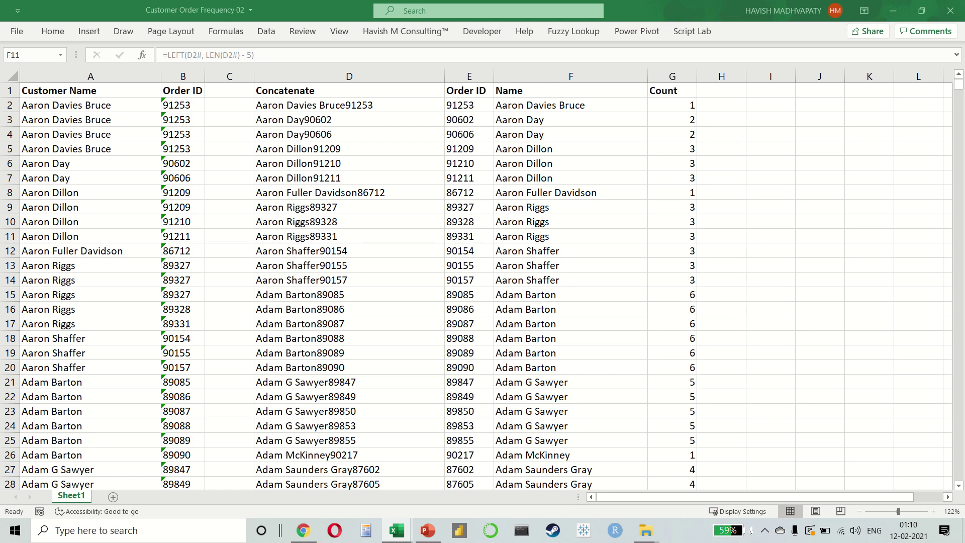
- Enter the header Unique Names in cell I1
click(801, 118)
key(Up)
key(Up)
text(Unique)
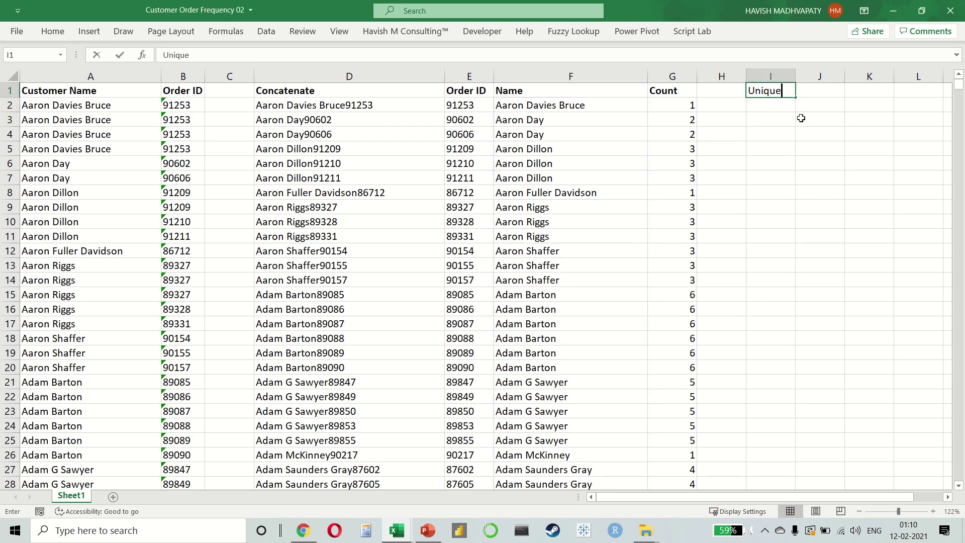
text( Names)
key(Return)
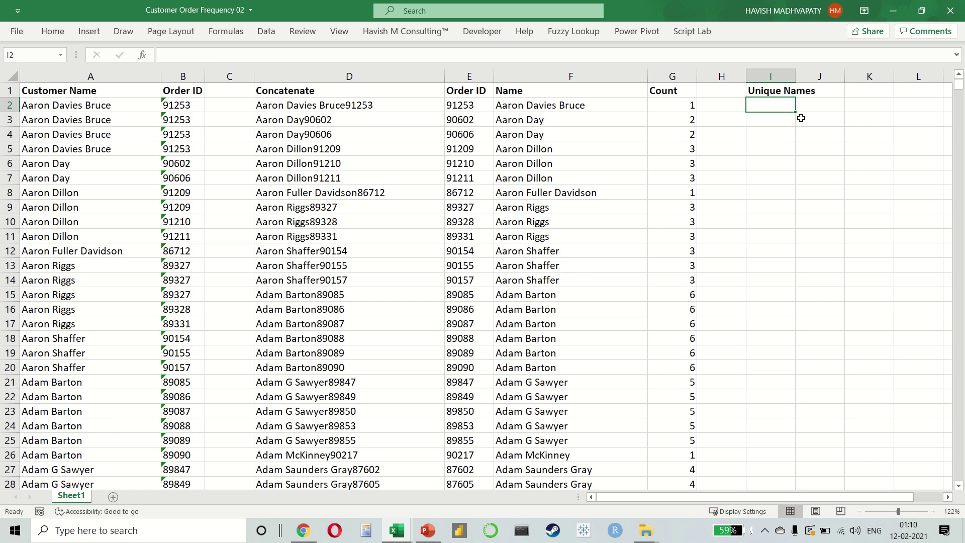
- List each customer once by entering =UNIQUE(F2#) in I2 and widen column I to fit the names
text(=uni)
key(Tab)
key(Left)
key(Left)
key(Left)
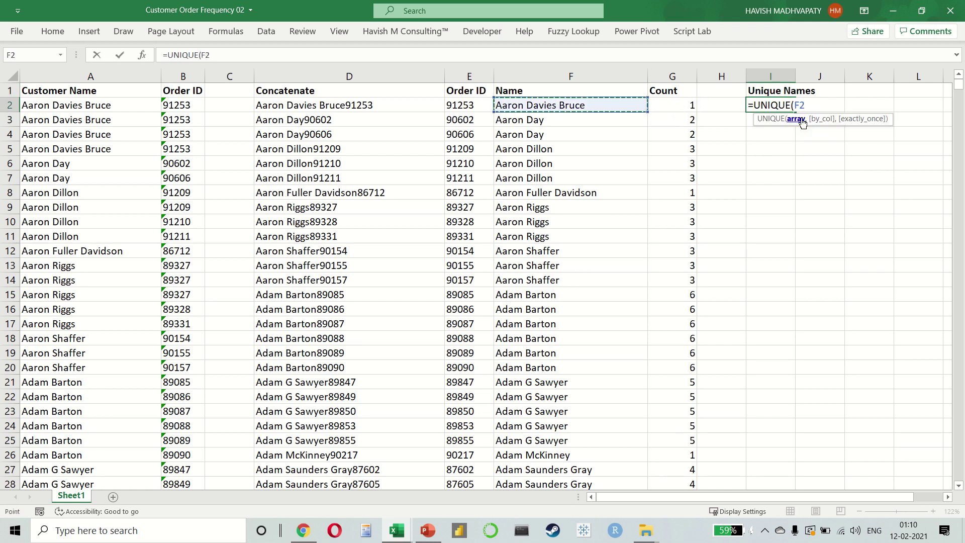
text(#))
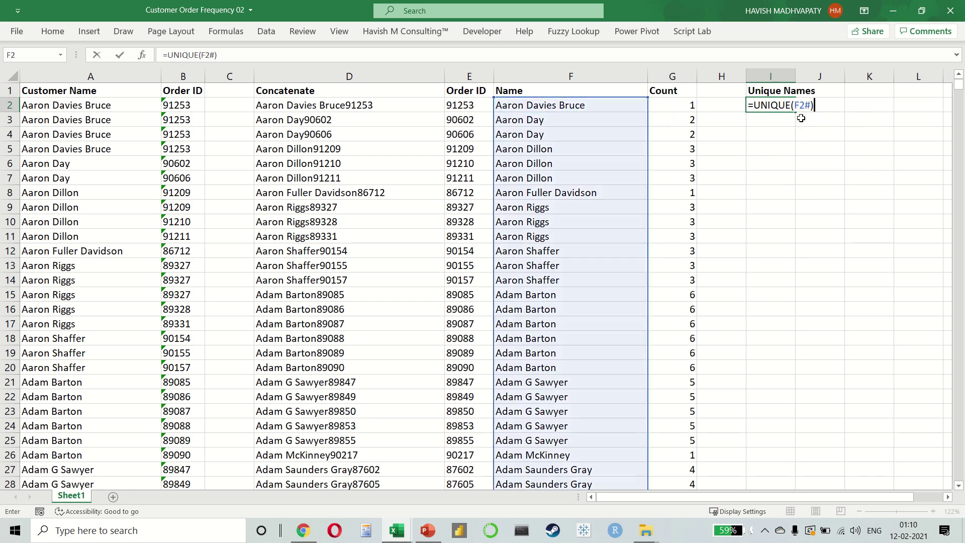
key(Return)
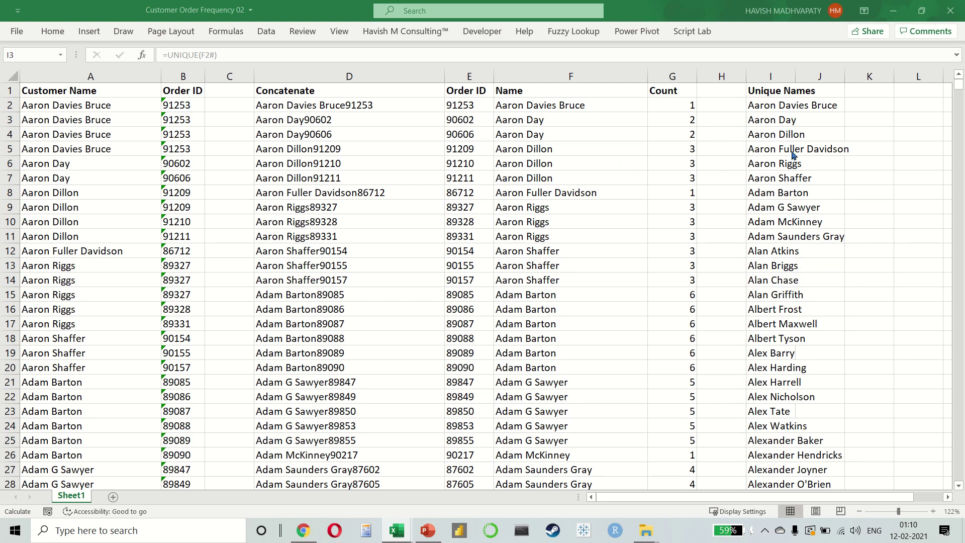
double_click(794, 70)
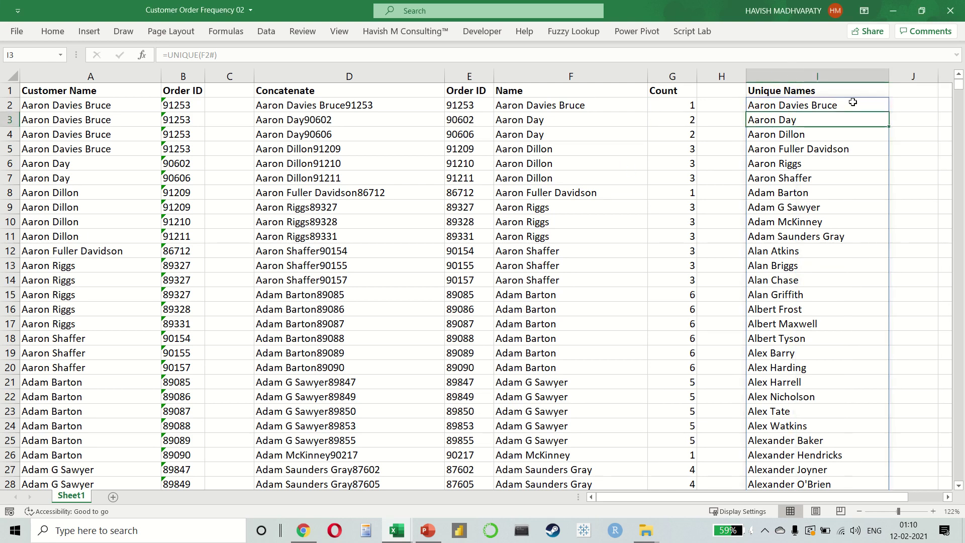
- Enter the header Count in cell J1, beside Unique Names
click(945, 105)
key(Left)
key(Left)
key(Up)
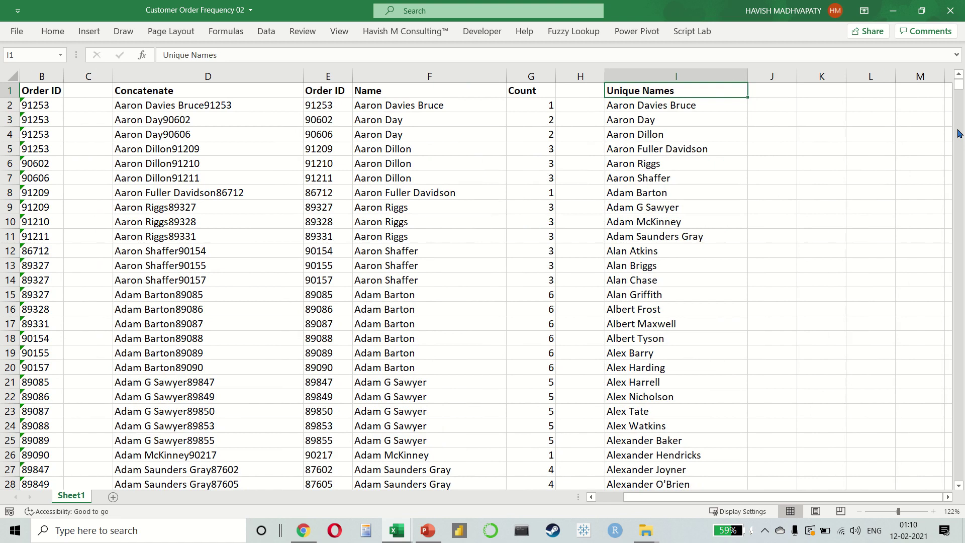
key(Right)
text(Count)
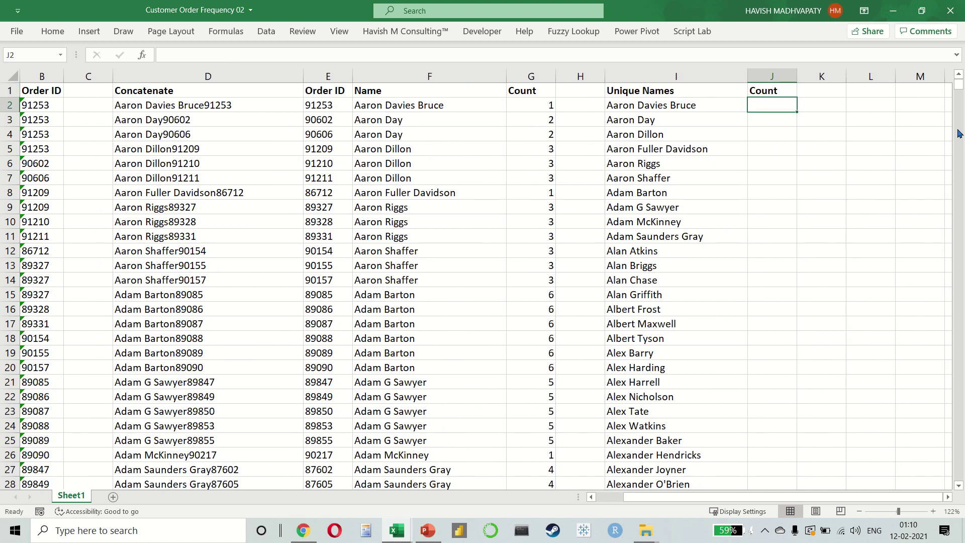
- Look up the order count of every unique name by entering =XLOOKUP(I2#, F:F,G:G) in J2
text(=)
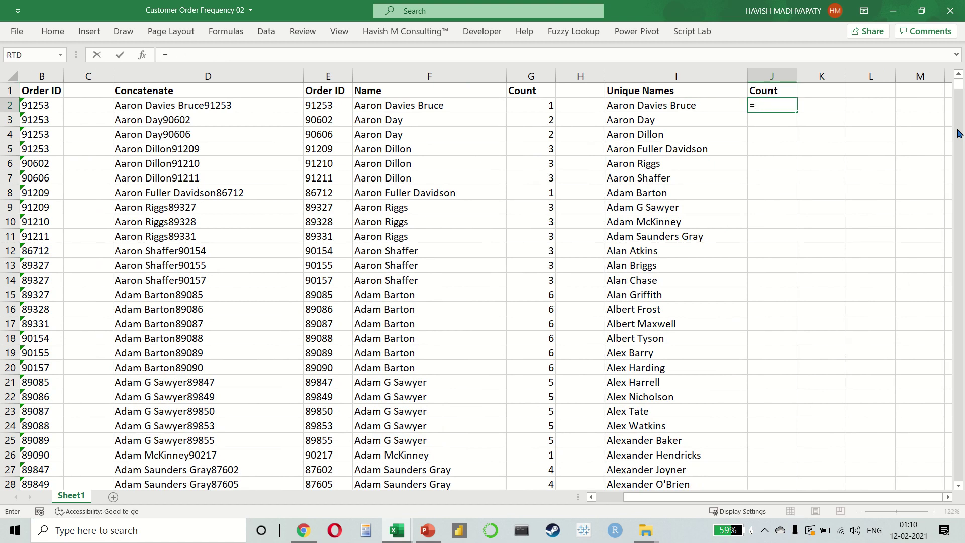
text(XLOOKUP()
key(Left)
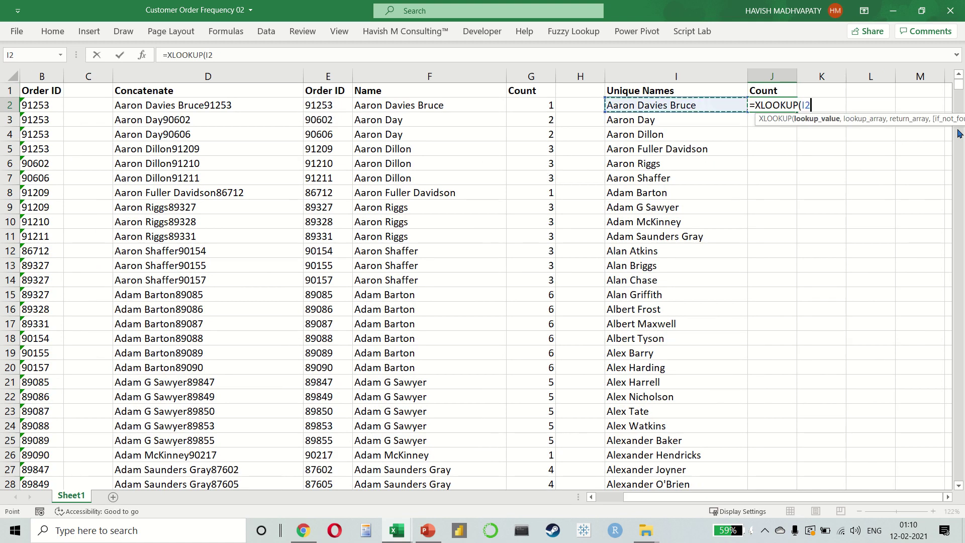
text(,)
key(BackSpace)
text(#,)
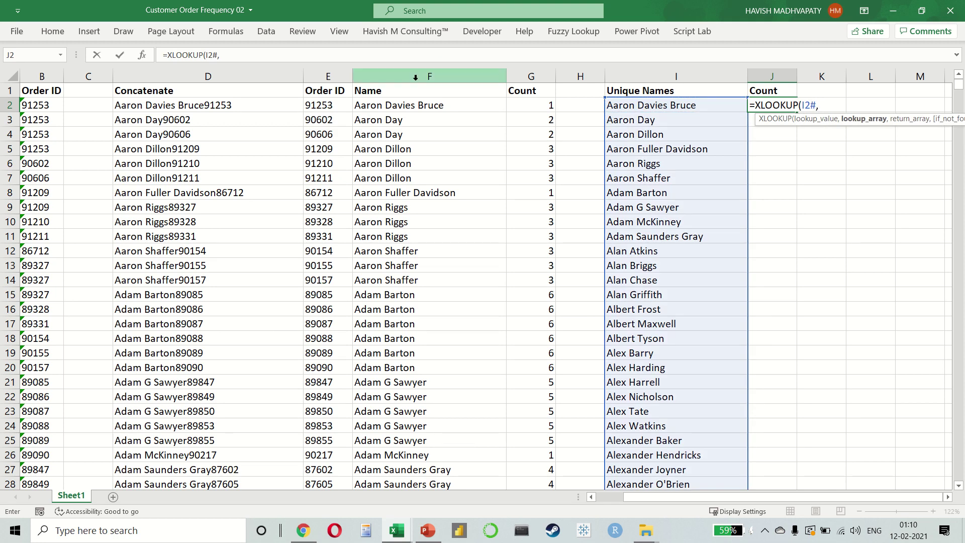
click(416, 76)
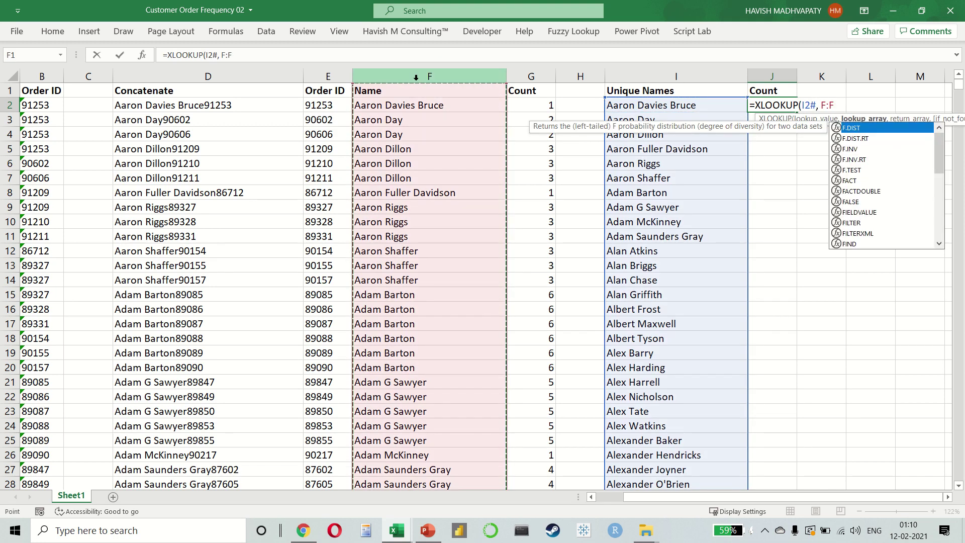
text(,)
click(531, 67)
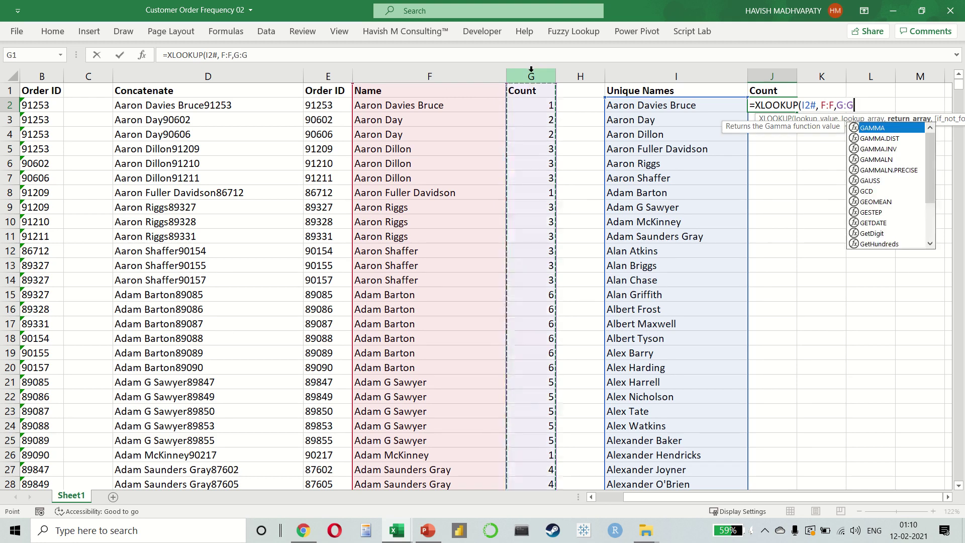
key(Return)
key(Up)
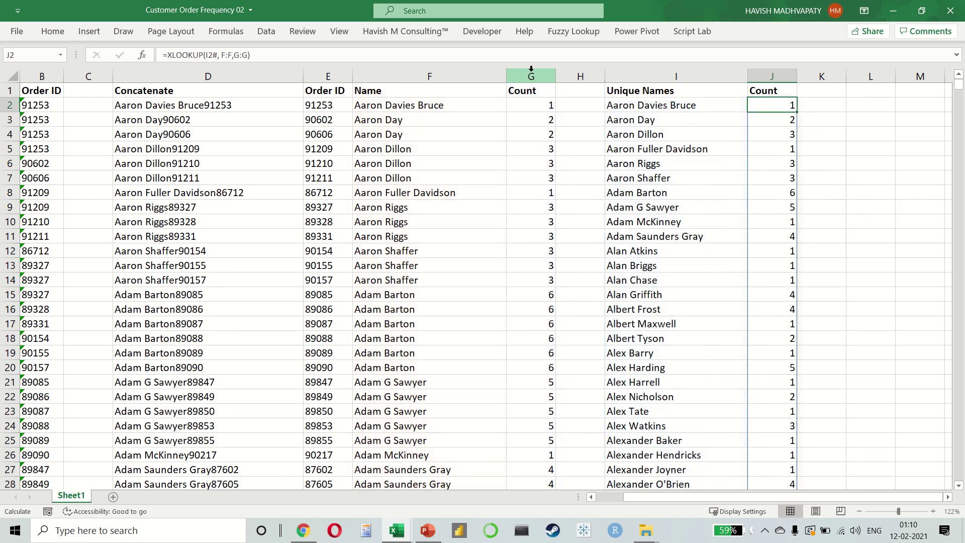
- Select the Name list from F2 to its last row to check its length, and return to the header row
key(Left)
key(Left)
key(Left)
key(Left)
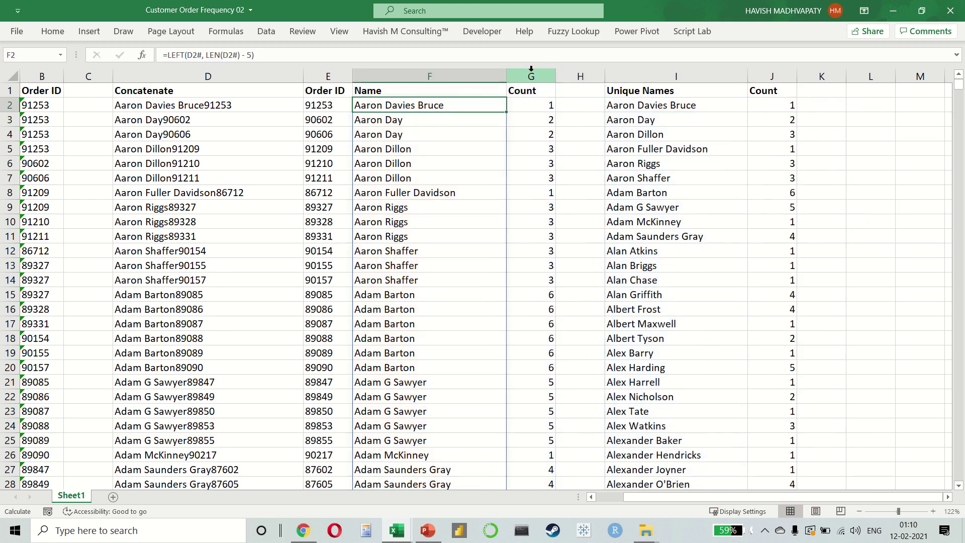
key(Down)
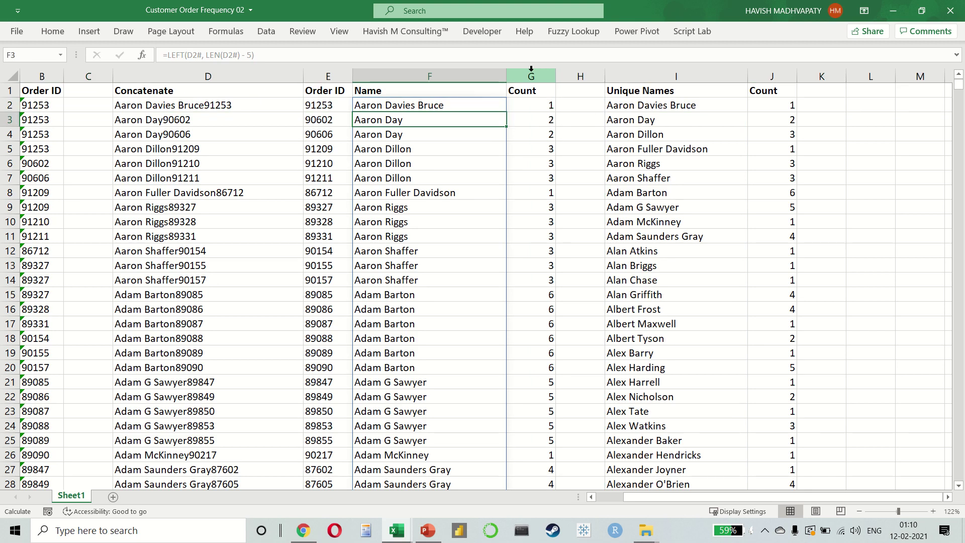
key(ctrl+shift+Down)
shift+click(531, 67)
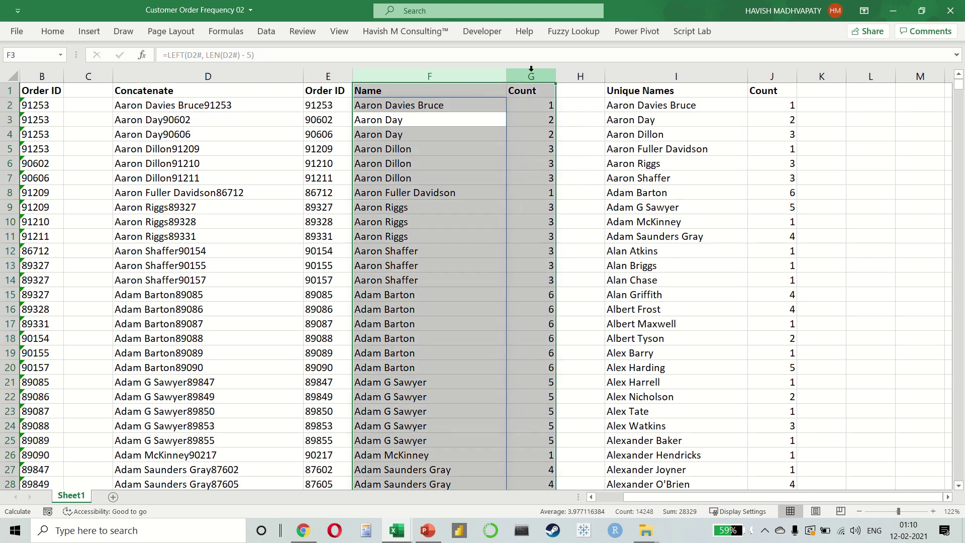
key(Up)
key(ctrl+shift+Down)
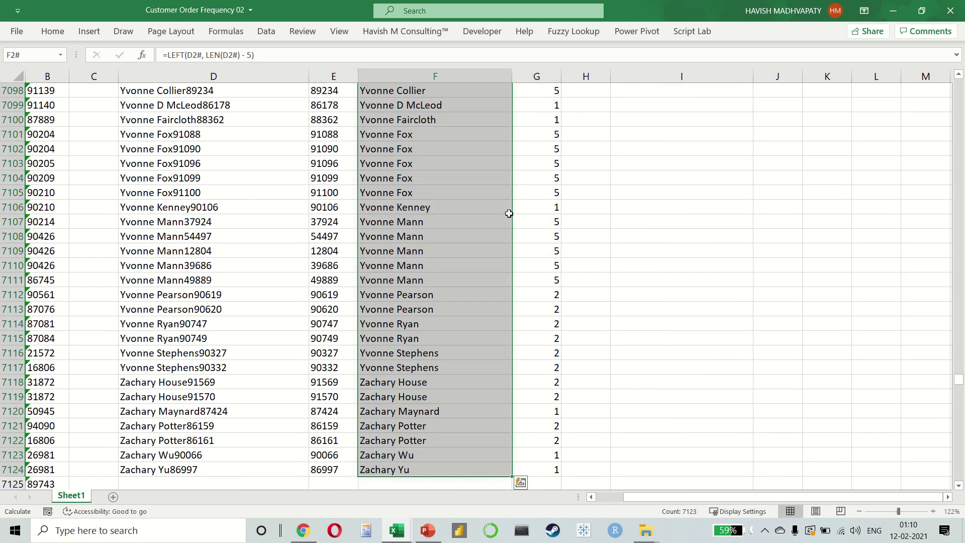
scroll(439, 305, down, 1)
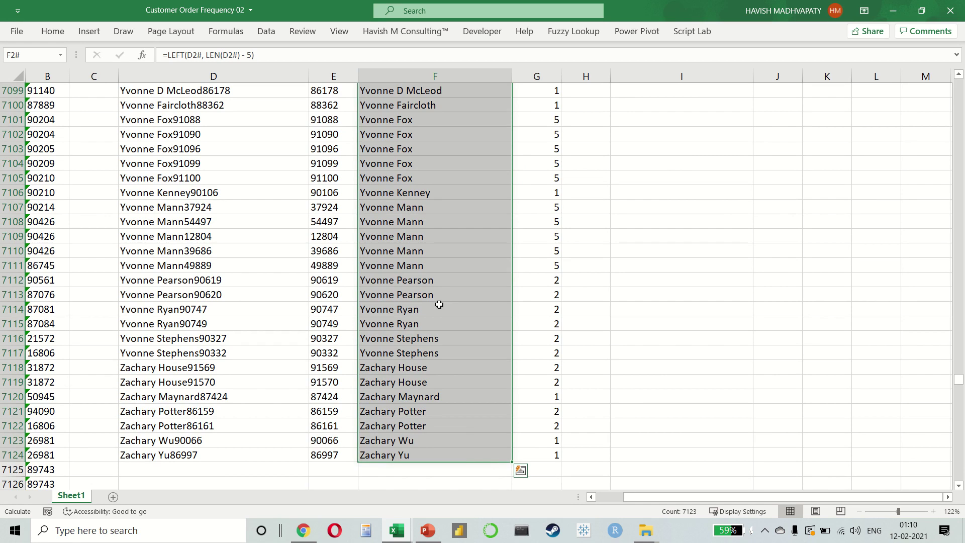
key(ctrl+Up)
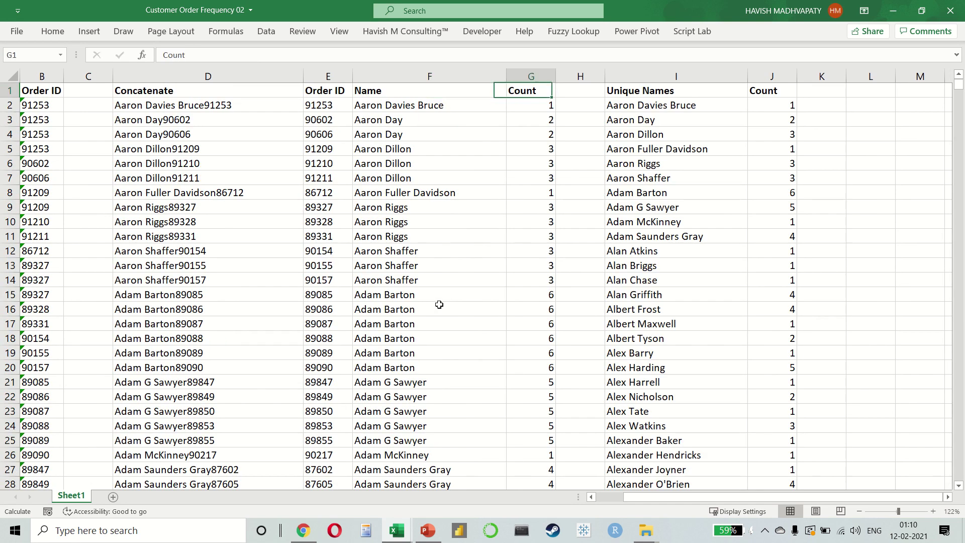
- Select the Unique Names list from I2 to its last row to check its length
key(Right)
key(Right)
key(Right)
key(Down)
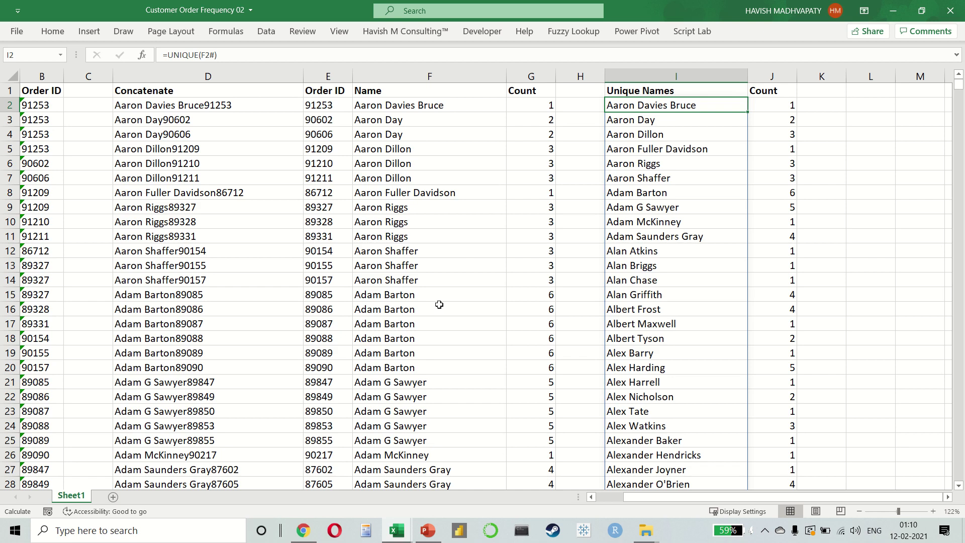
key(ctrl+shift+Down)
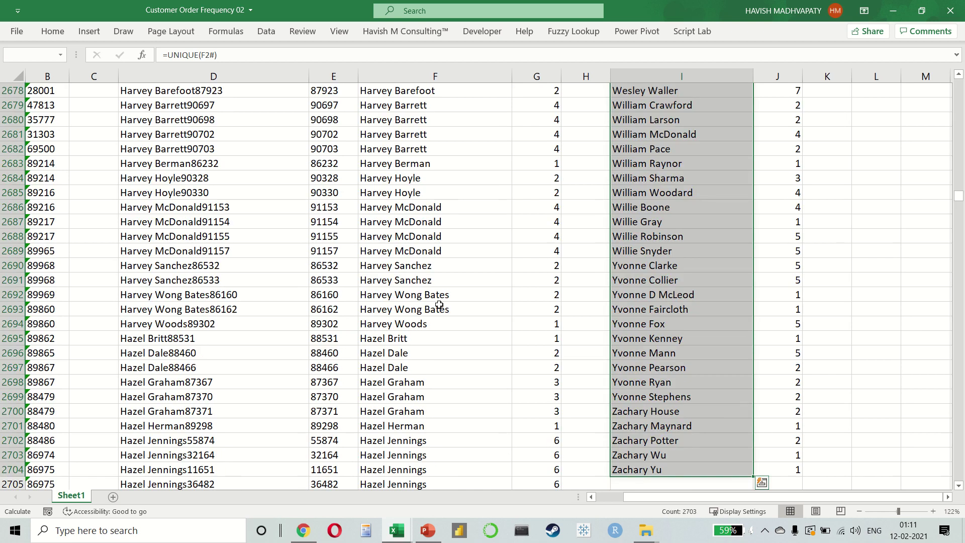
- Return to the top of the sheet and add filters to the Unique Names and Count headers in I1:J1
key(shift+BackSpace)
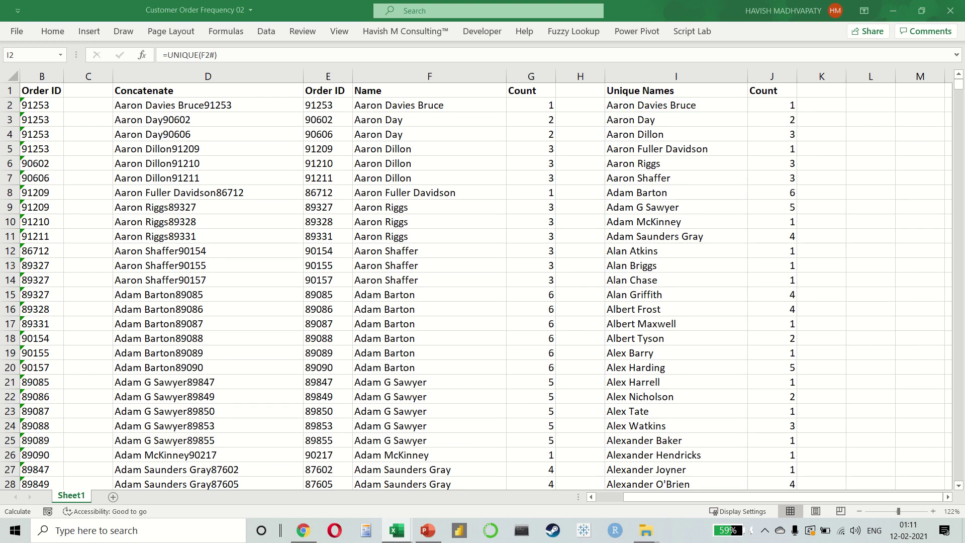
click(896, 120)
key(Up)
key(Right)
key(Right)
key(Left)
key(Left)
key(Left)
key(Left)
key(Left)
key(Up)
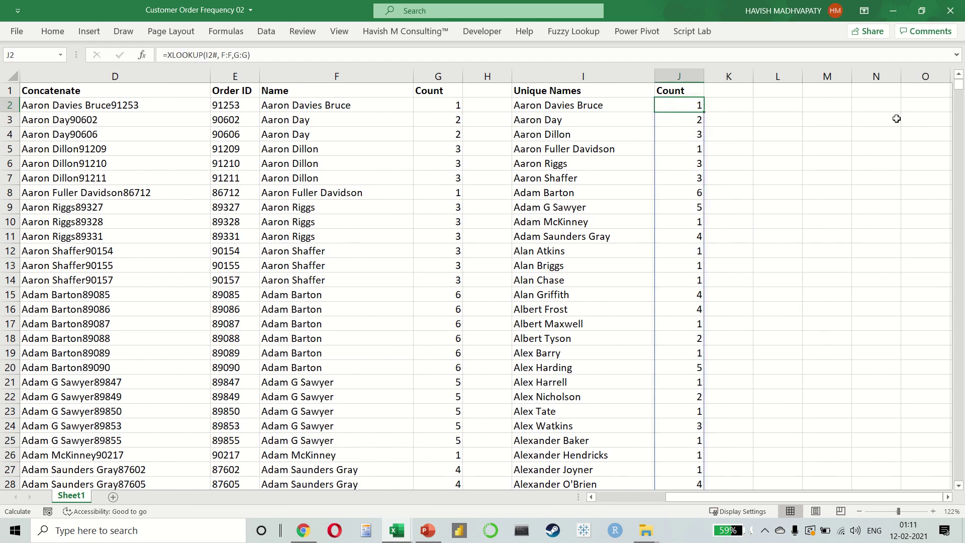
key(Left)
key(alt+a)
key(t)
key(Right)
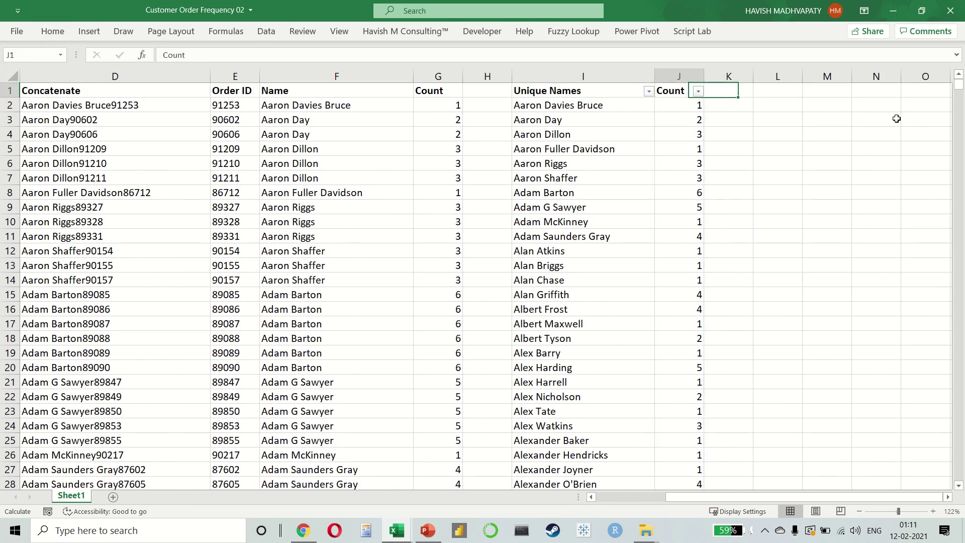
- Examine the filter list of the Count column in J1 down to its highest value and close it without filtering
key(alt+Down)
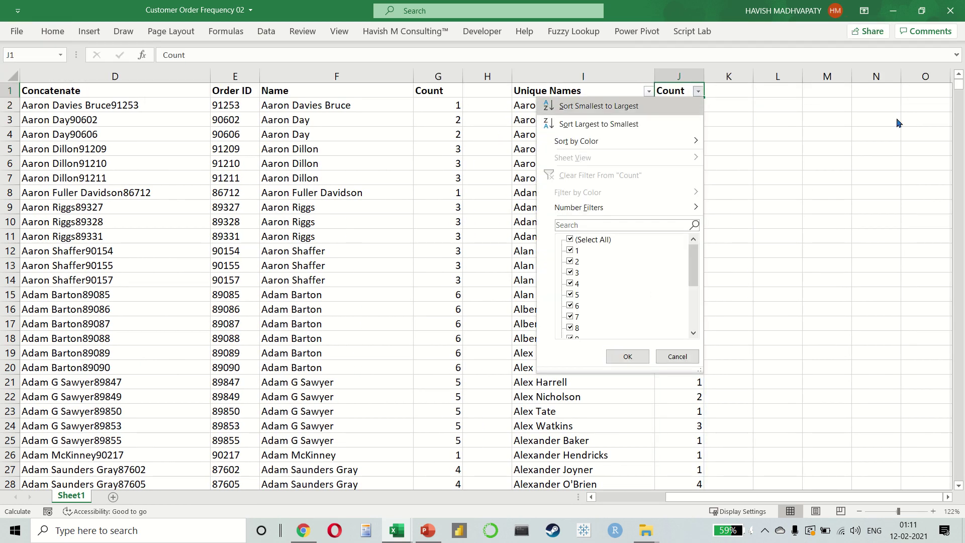
key(End)
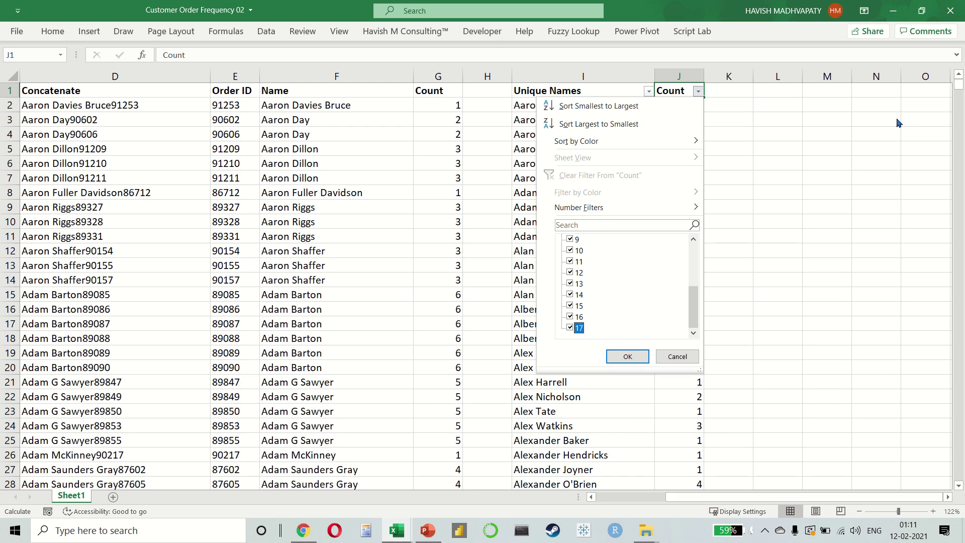
key(Escape)
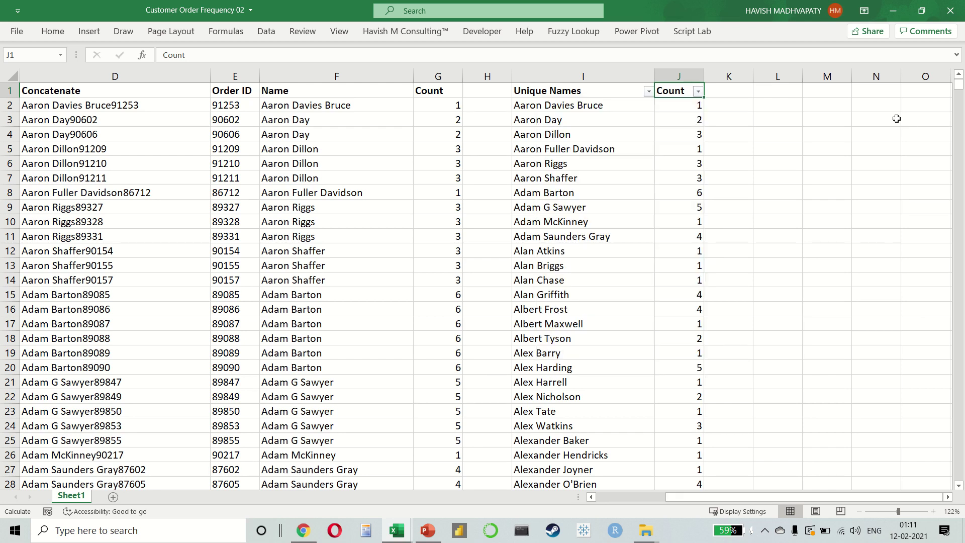
- Generate the numbers 1 to 20 down column L by entering =SEQUENCE(20) in L2
key(Right)
key(Right)
key(Down)
text(=sequ)
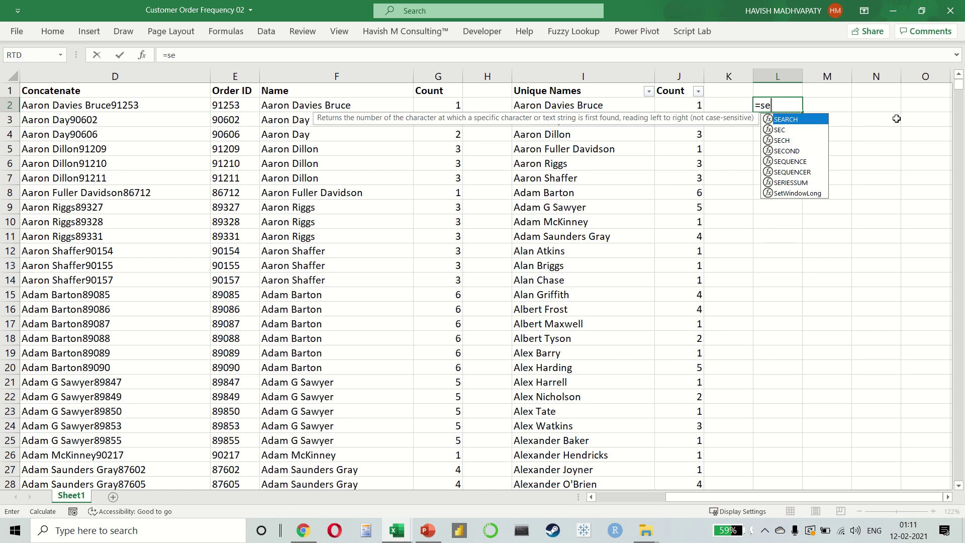
key(Tab)
text(20))
key(Return)
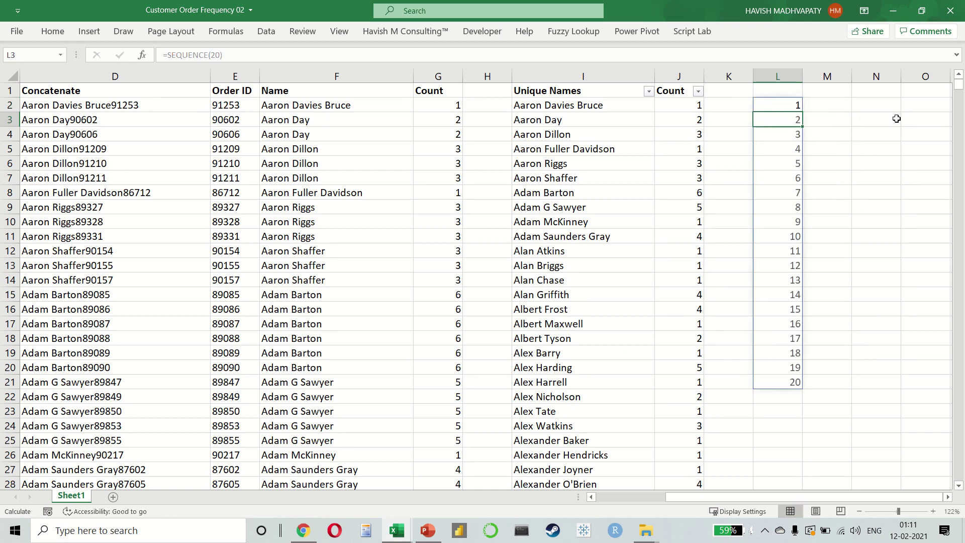
- Enter the header Sequence in cell L1 above the generated numbers
key(Up)
key(Right)
key(Right)
key(Left)
key(Left)
key(Up)
text(Sequence)
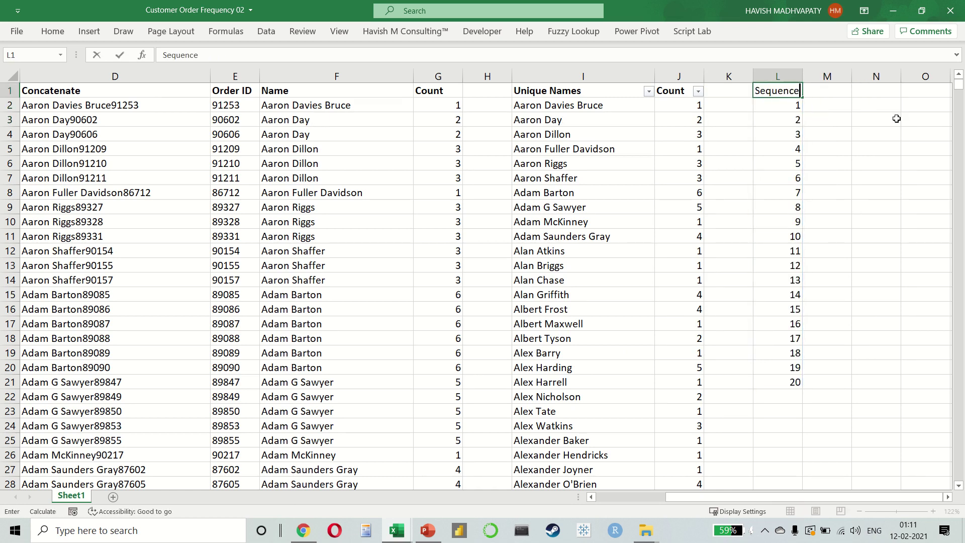
key(Return)
- Enter the header Frequency in cell M1, beside Sequence
key(Up)
key(Right)
key(Right)
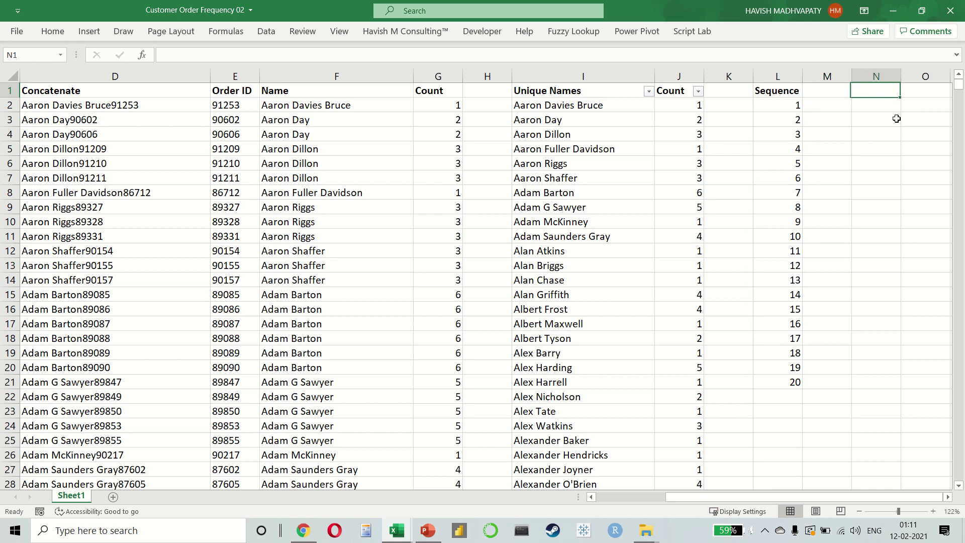
key(Right)
key(Left)
key(Left)
text(Frequency)
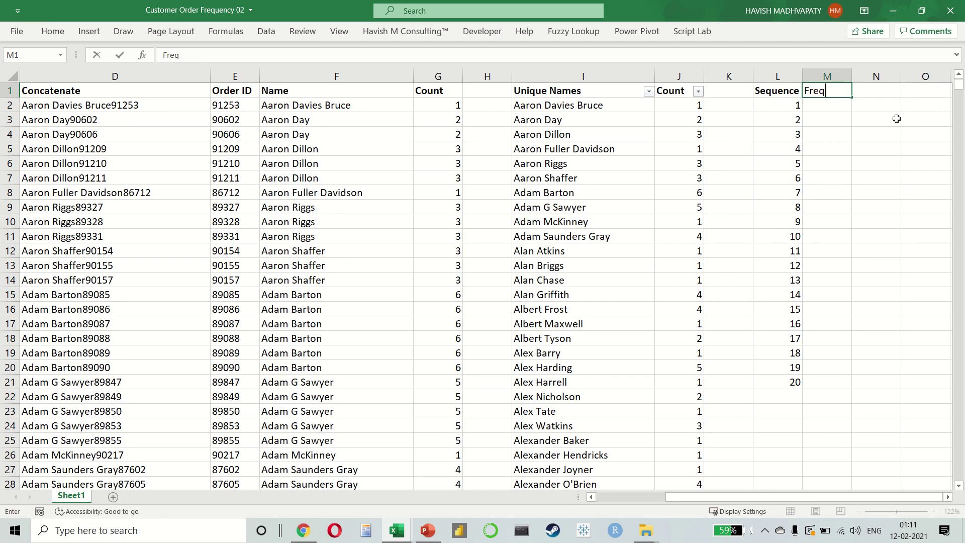
key(Return)
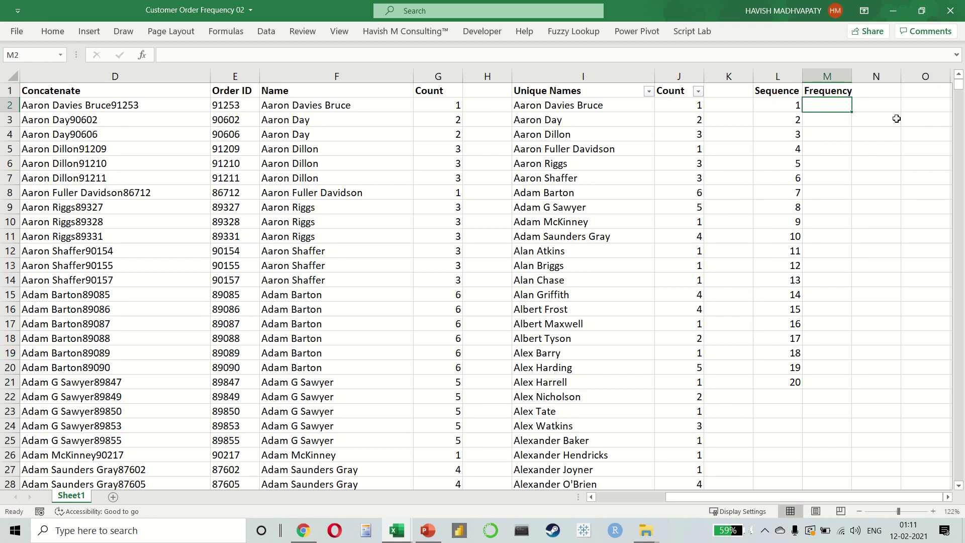
text(=coutnif)
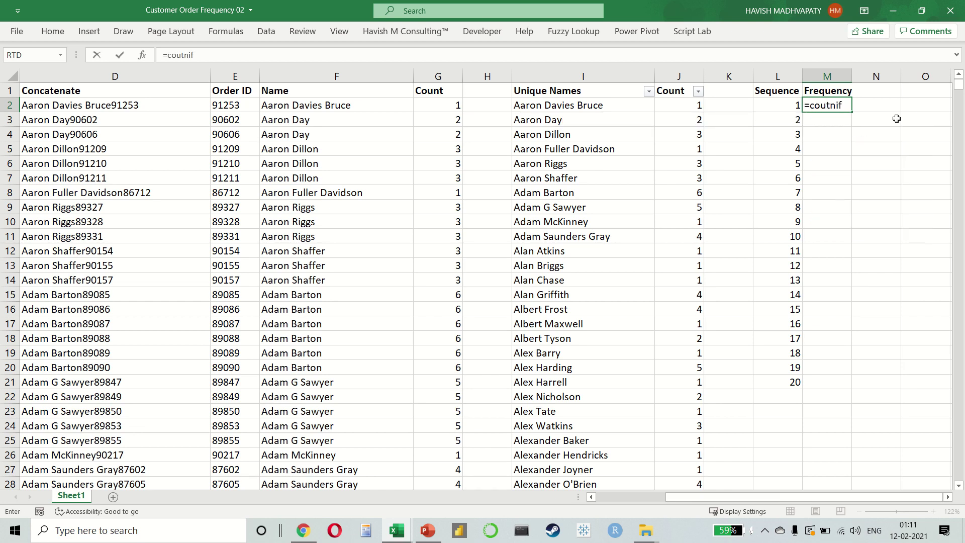
key(BackSpace)
key(BackSpace)
key(BackSpace)
key(BackSpace)
text(ntif)
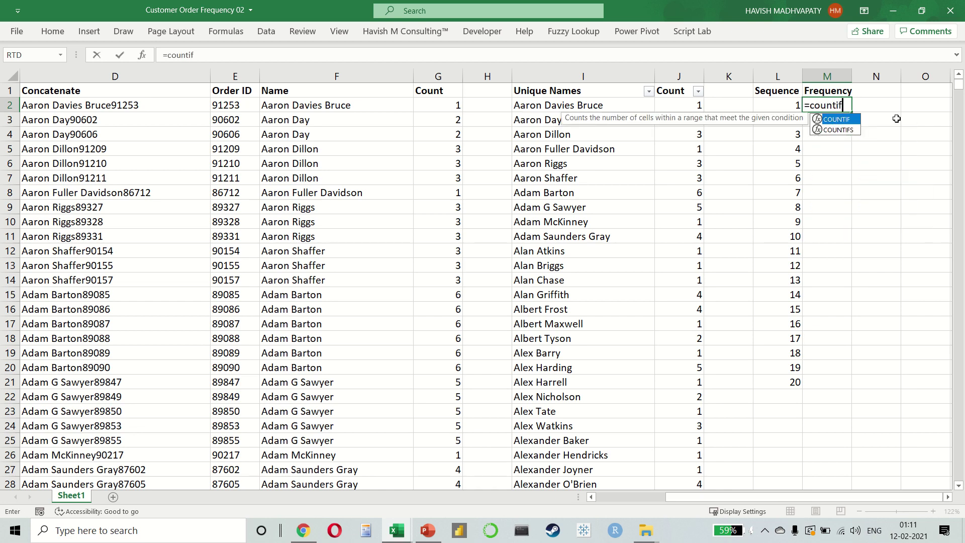
key(Tab)
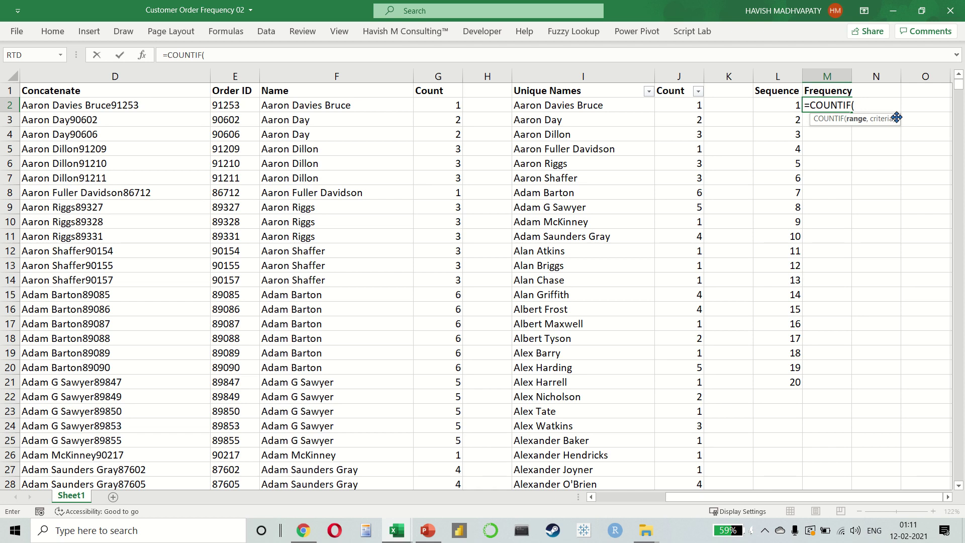
key(Escape)
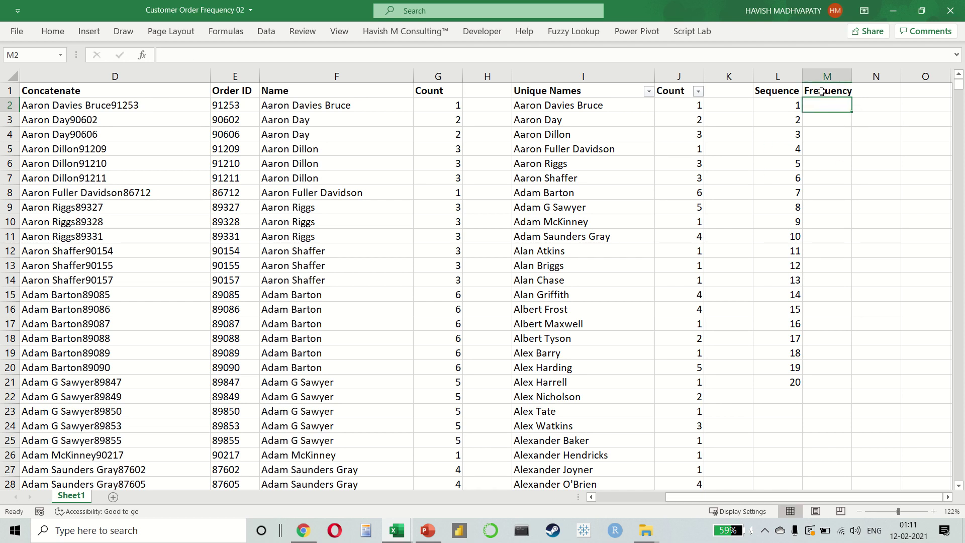
- Count how many customers have each order count by entering =COUNTIF(J2#, L2#) in M2
text(=cout)
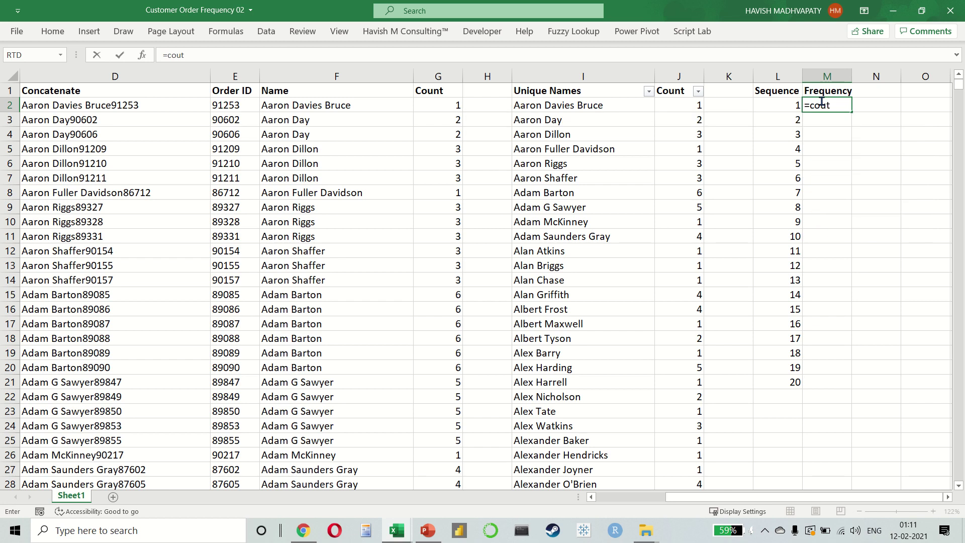
key(BackSpace)
text(nt)
key(Down)
key(Down)
key(Down)
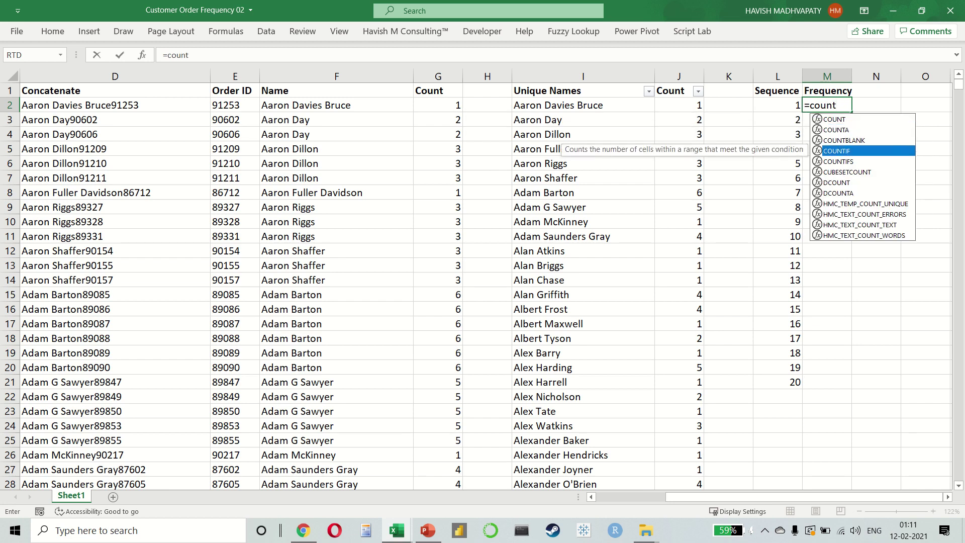
key(Tab)
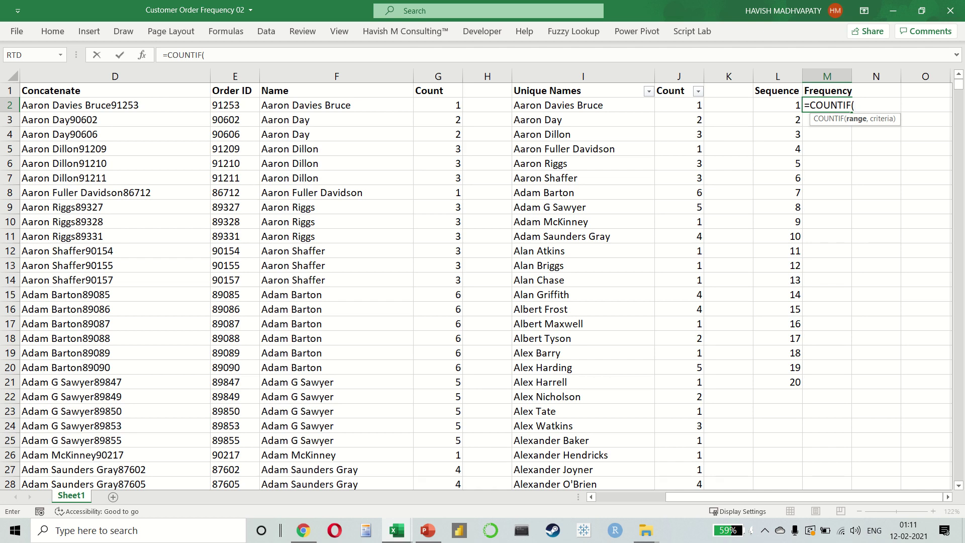
text(j2#)
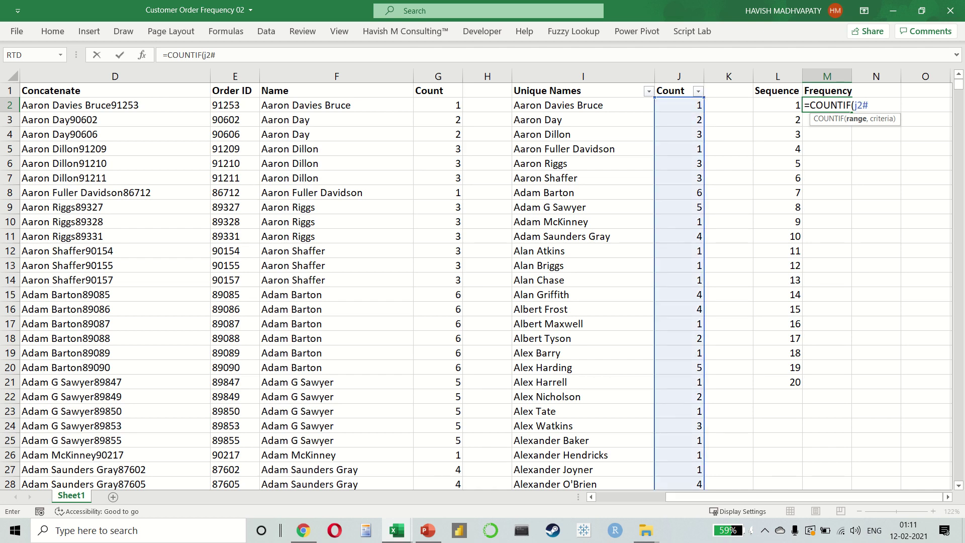
text(, l2#)
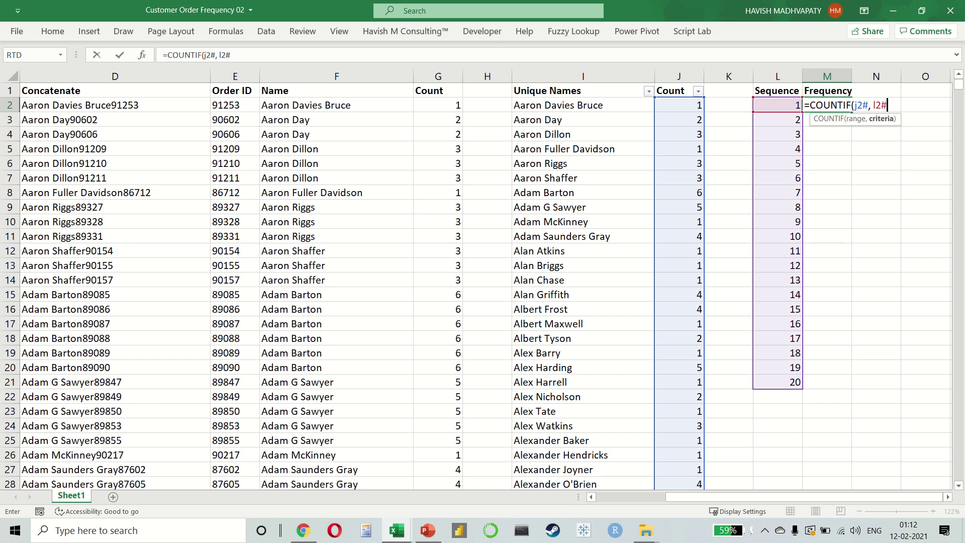
text())
key(Return)
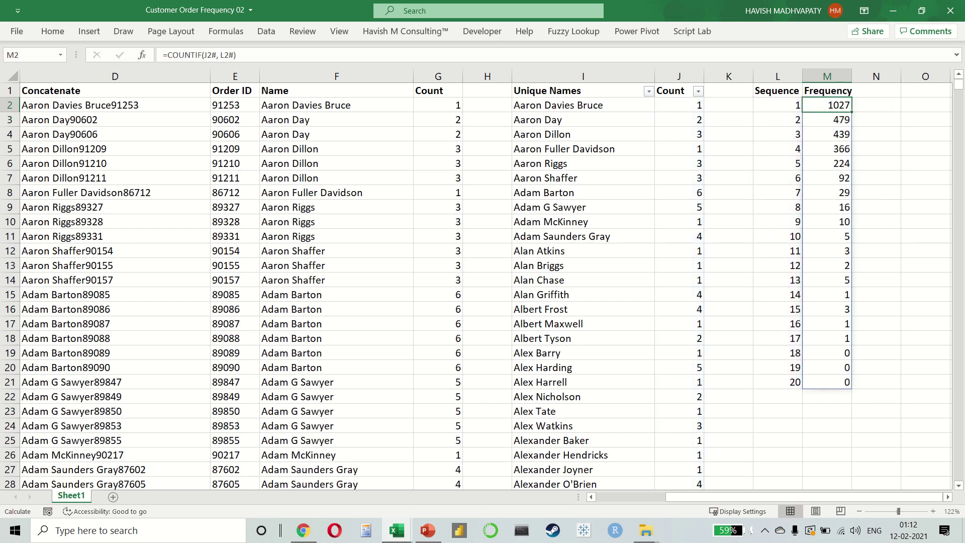
- Total the Frequency column by entering =SUM(M2#) in M23, and select that cell
key(ctrl+Down)
key(Down)
key(Down)
text(=sum(m2#))
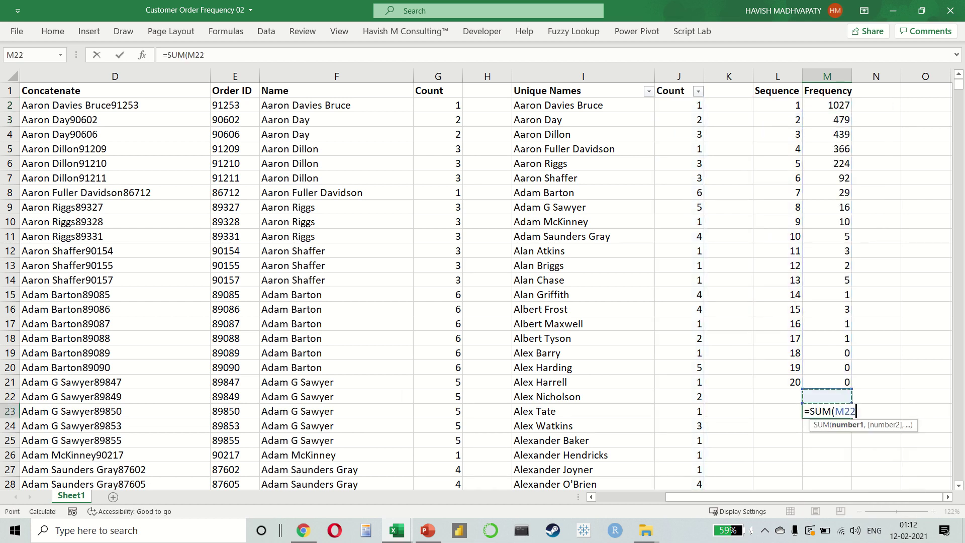
key(Return)
click(826, 411)
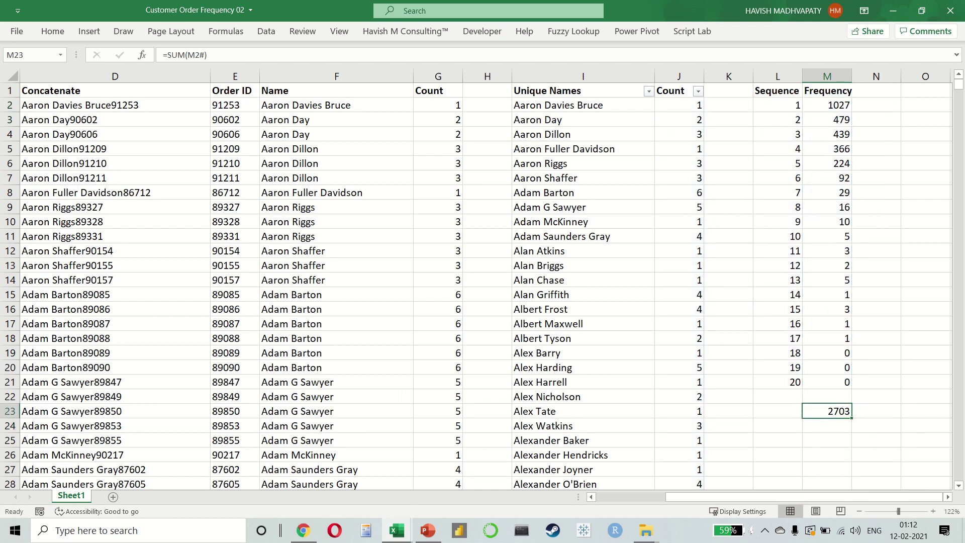
- Select the Frequency values from M21 up to M2 to check their sum
key(Up)
key(Up)
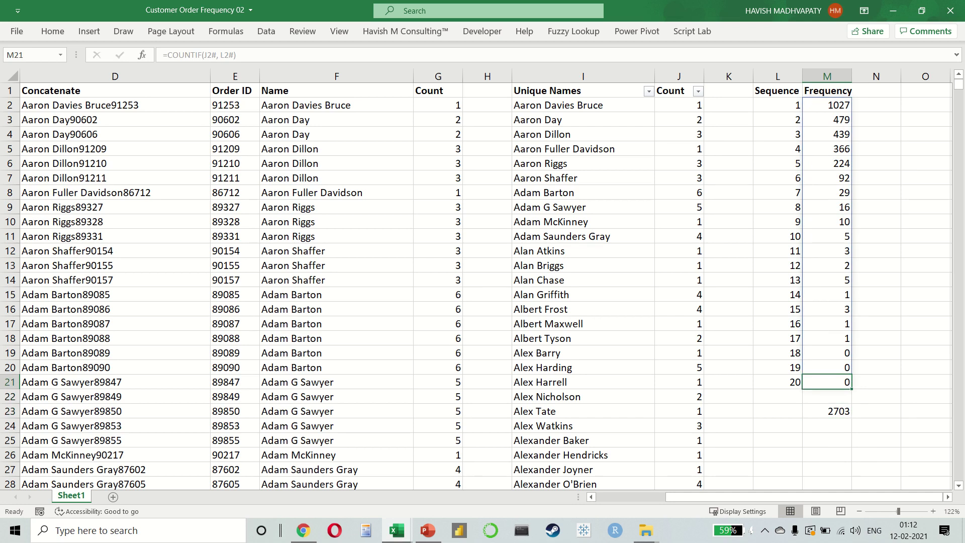
key(ctrl+shift+Up)
key(shift+Down)
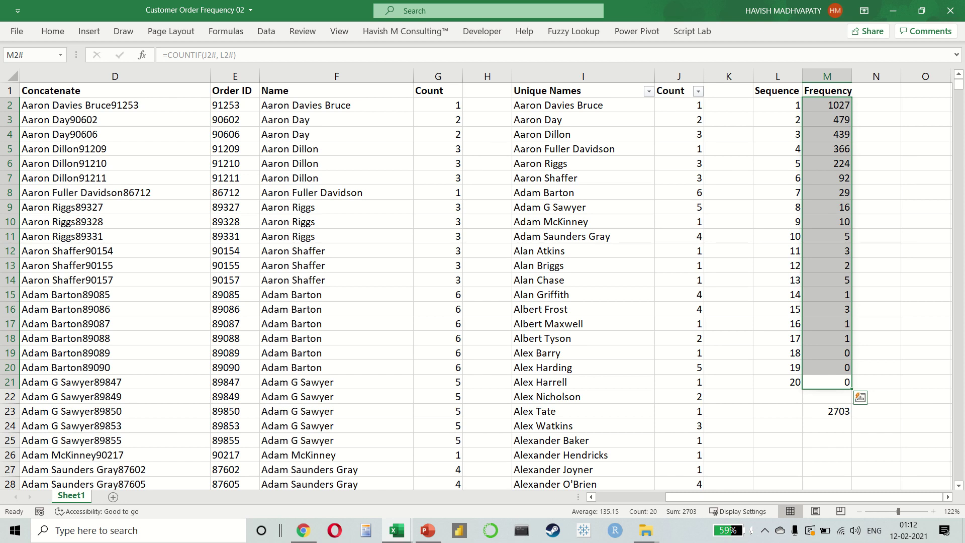
- Enter the header Cumulative Frequency in cell N1, beside Frequency
click(876, 382)
key(Up)
key(Up)
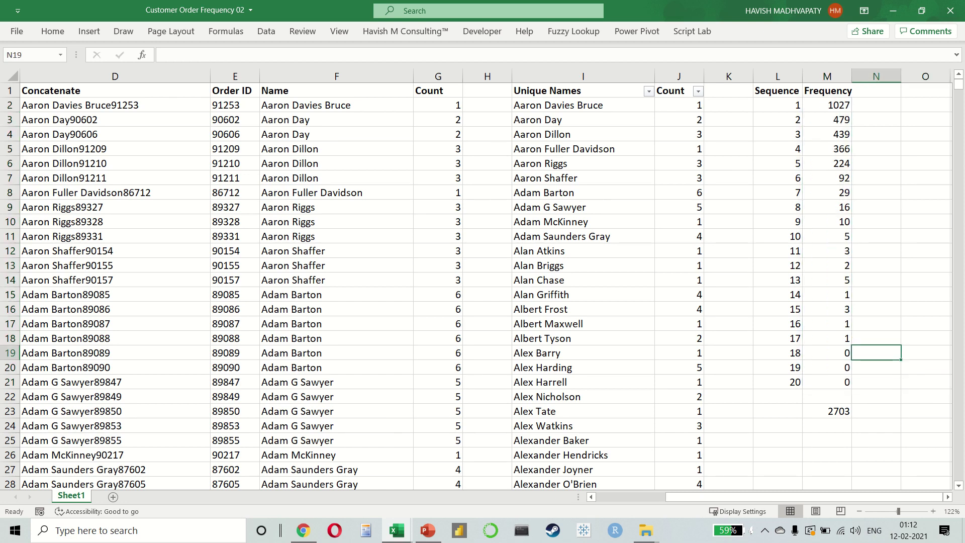
key(ctrl+Up)
scroll(482, 281, right, 1)
text(Cumult)
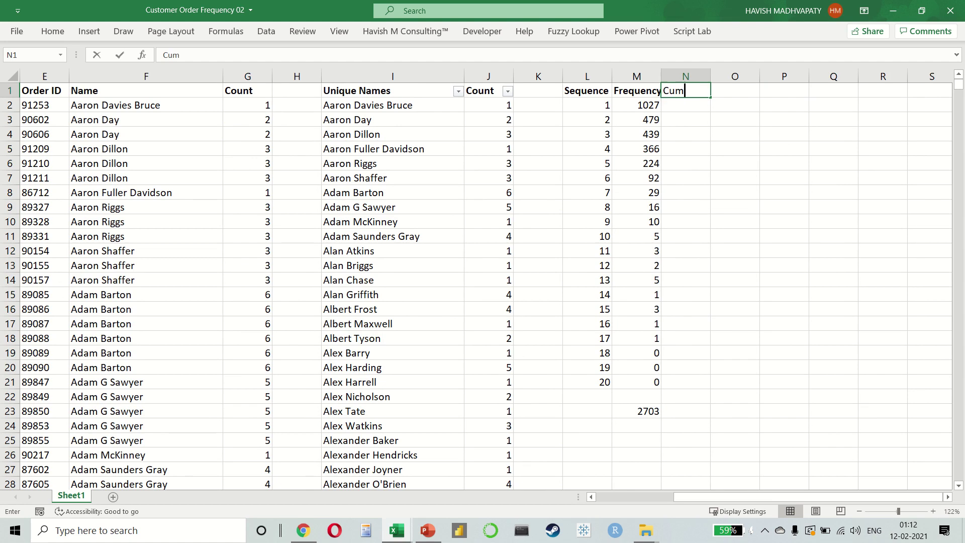
key(BackSpace)
key(BackSpace)
text(lati)
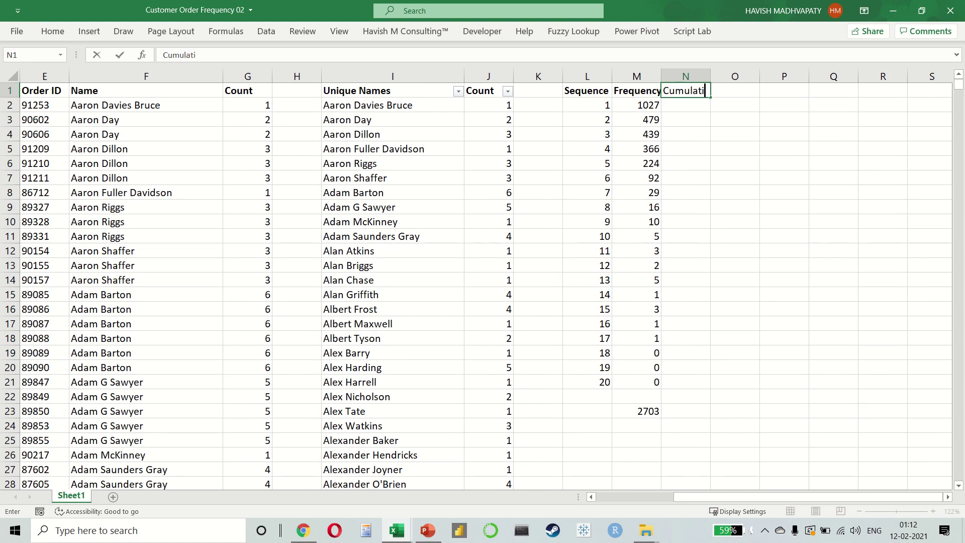
text(ve Frequency)
key(Return)
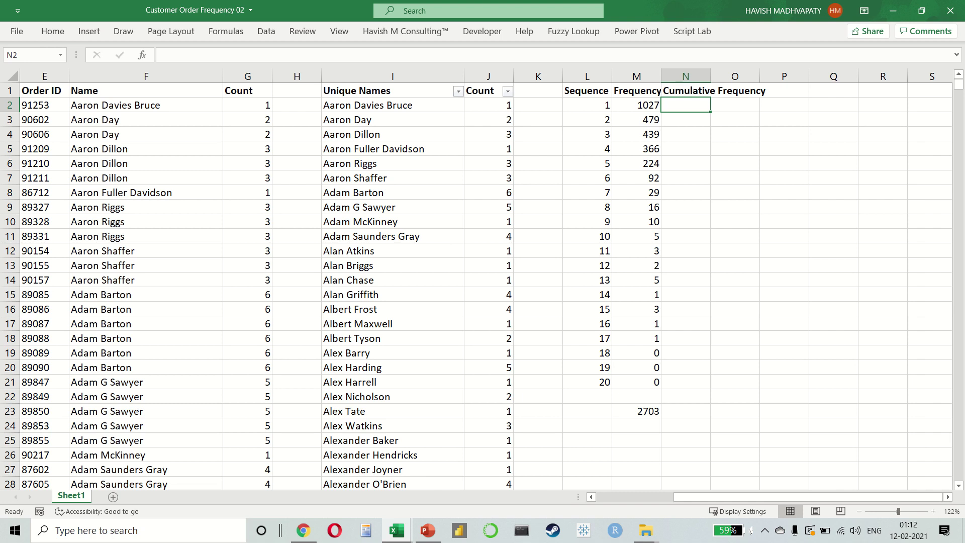
- Calculate the first cumulative share of customers by entering =SUM($M$2:M2) / $M$23 in N2
text(=sum)
key(Tab)
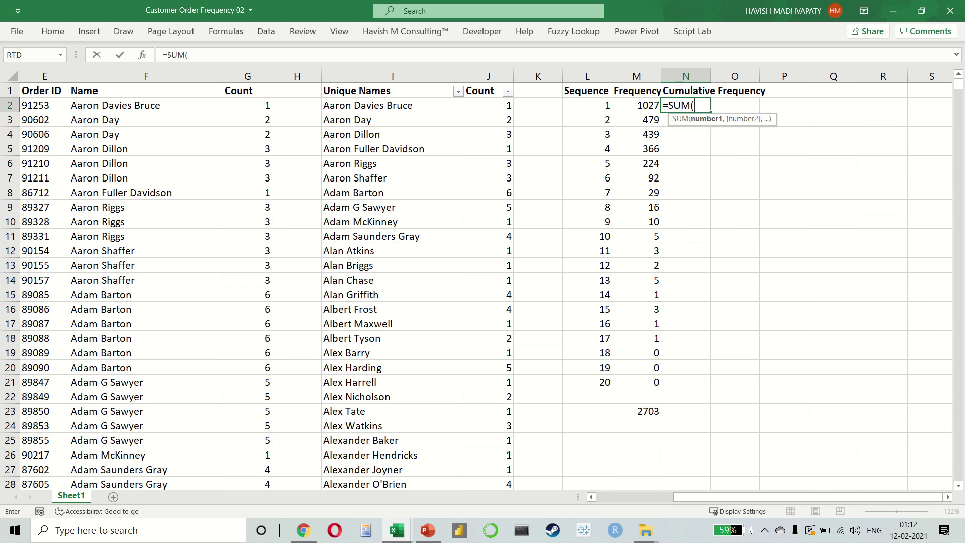
key(Left)
key(F4)
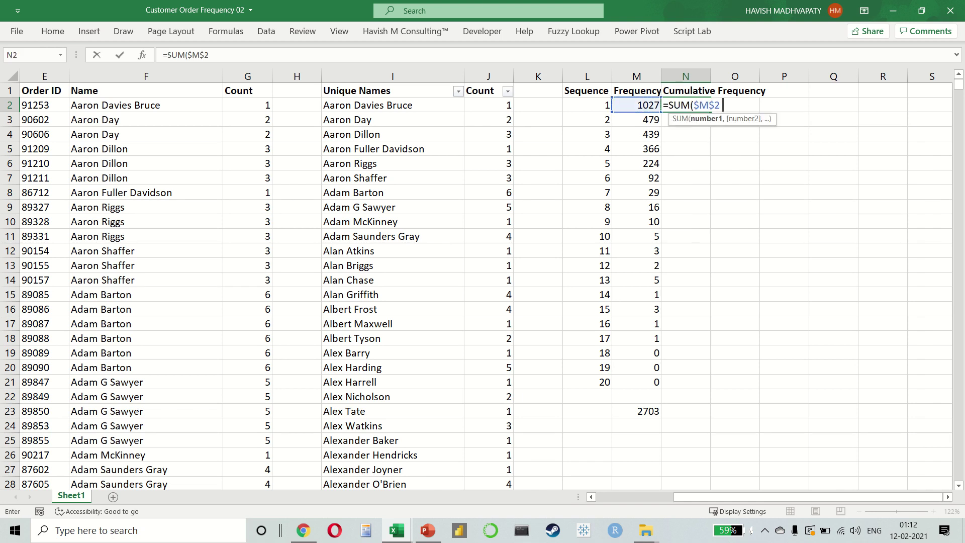
text(:m2))
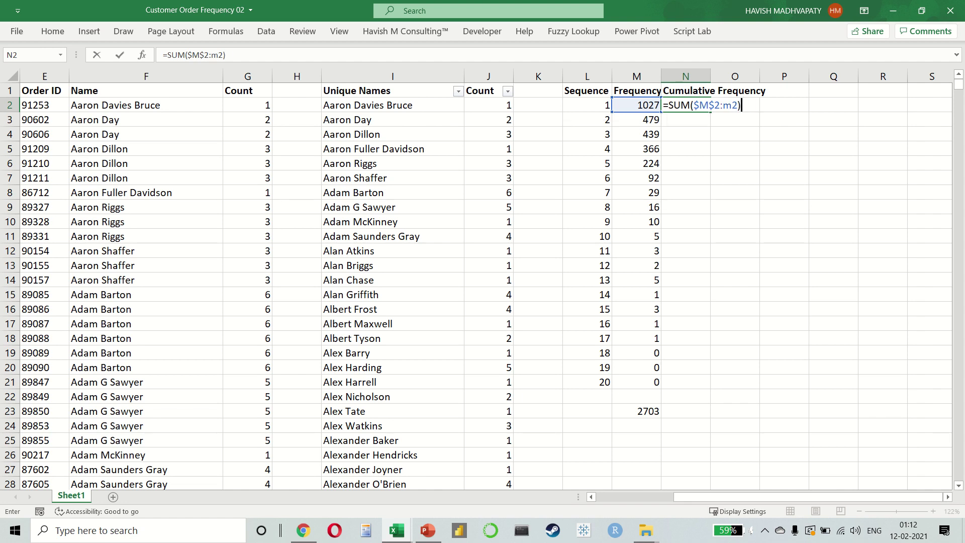
text( /)
click(648, 410)
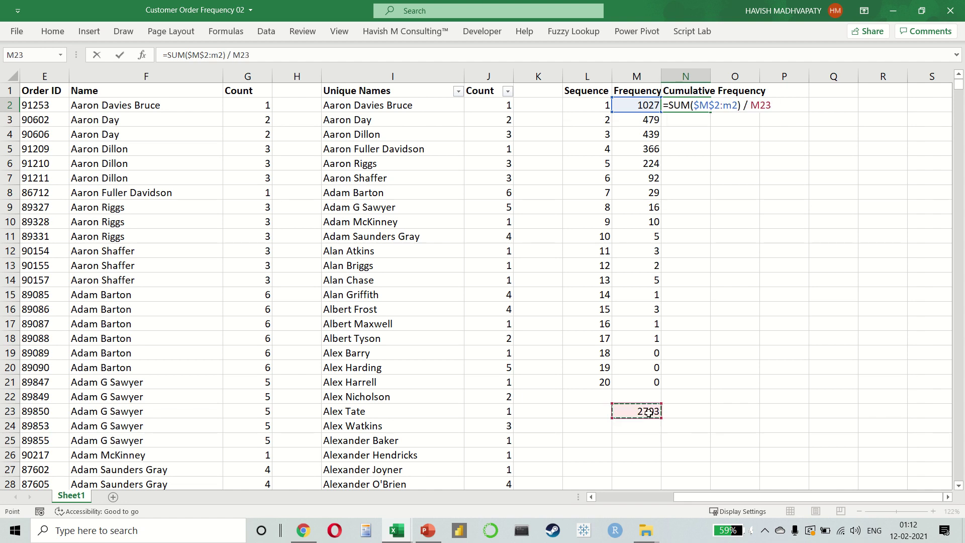
key(F4)
key(Return)
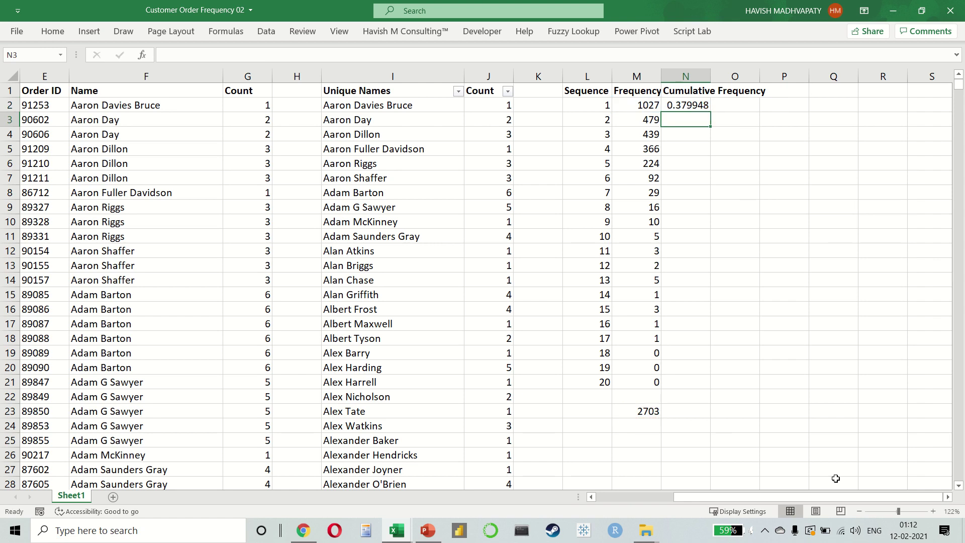
- Fill the cumulative frequency formula from N2 down to N21, alongside the last Frequency value
key(Left)
key(ctrl+Down)
key(Right)
key(ctrl+shift+Up)
key(ctrl+d)
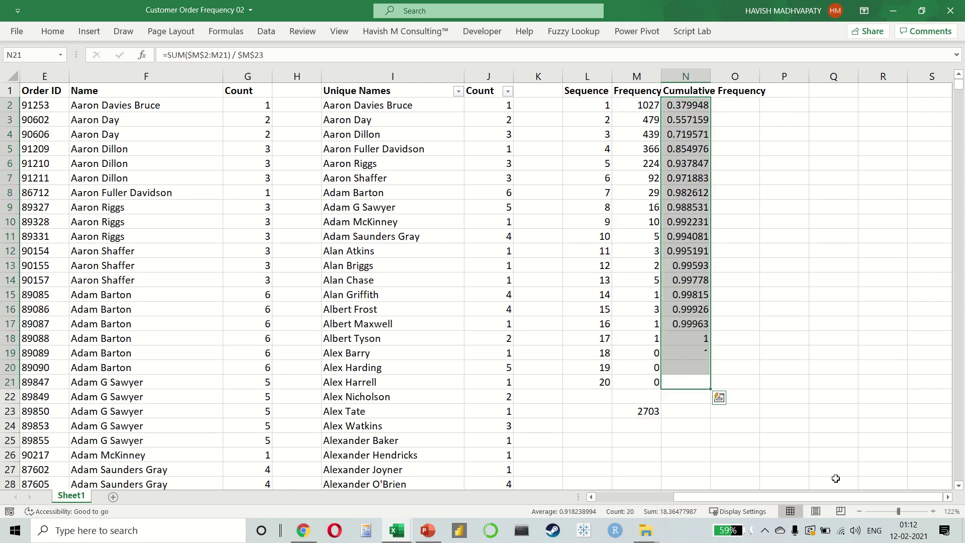
- Format the cumulative frequency values in N2:N21 as percentages without decimals
key(ctrl+shift+5)
key(Left)
key(Right)
key(ctrl+Up)
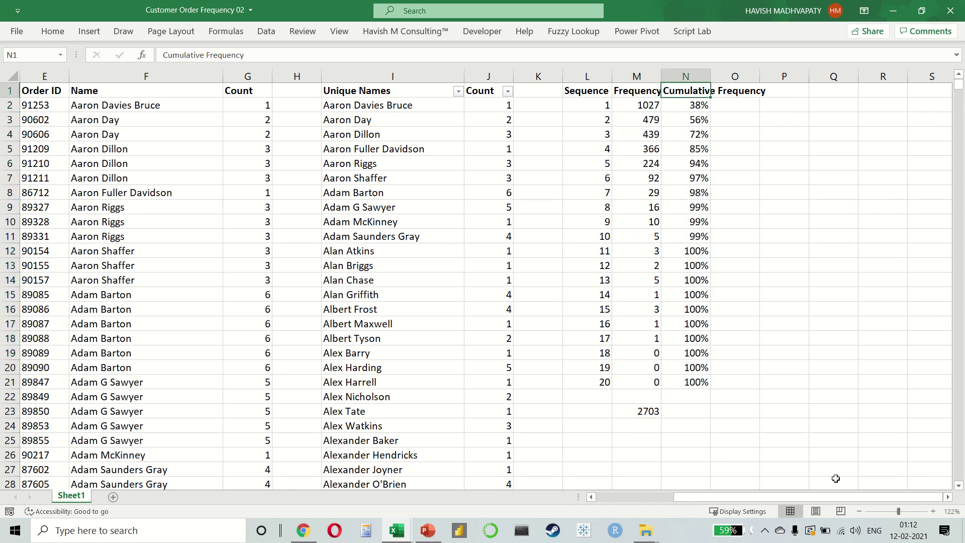
- Select M2:N11 to examine the frequencies and cumulative percentages for order counts 1 to 10
key(Down)
key(Left)
key(Down)
key(Up)
key(shift+Down)
key(shift+Right)
key(shift+Down)
key(shift+Down)
key(shift+Down)
key(shift+Down)
key(shift+Down)
key(shift+Down)
key(shift+Down)
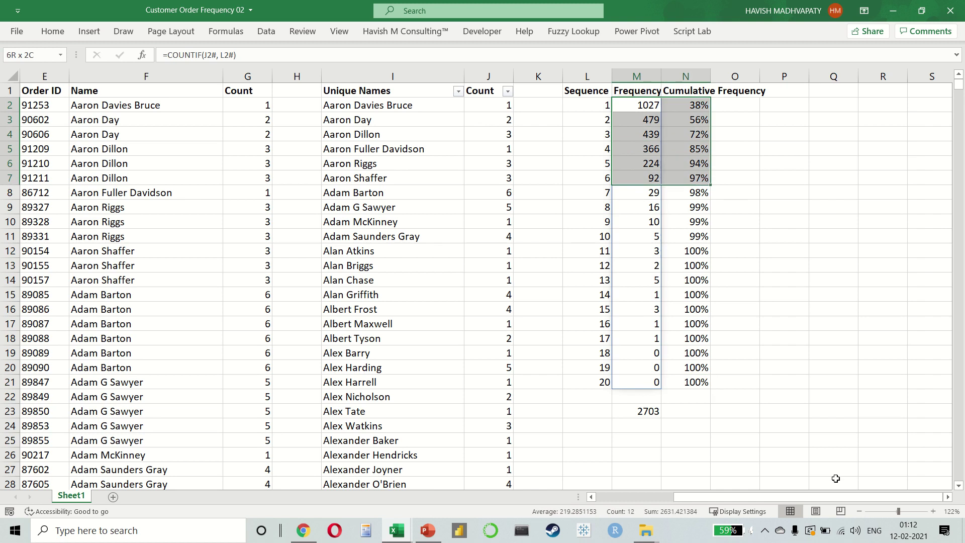
key(shift+Down)
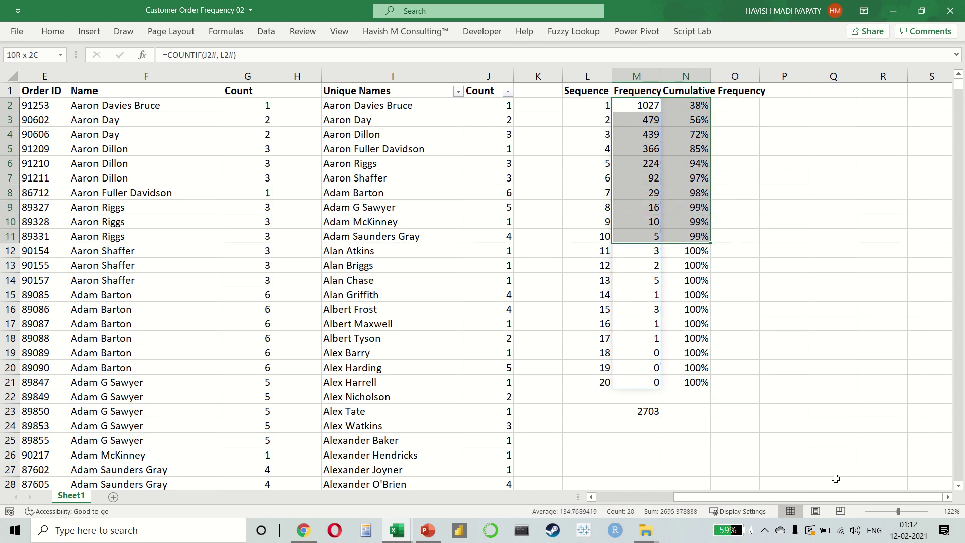
key(shift+Up)
key(shift+Up)
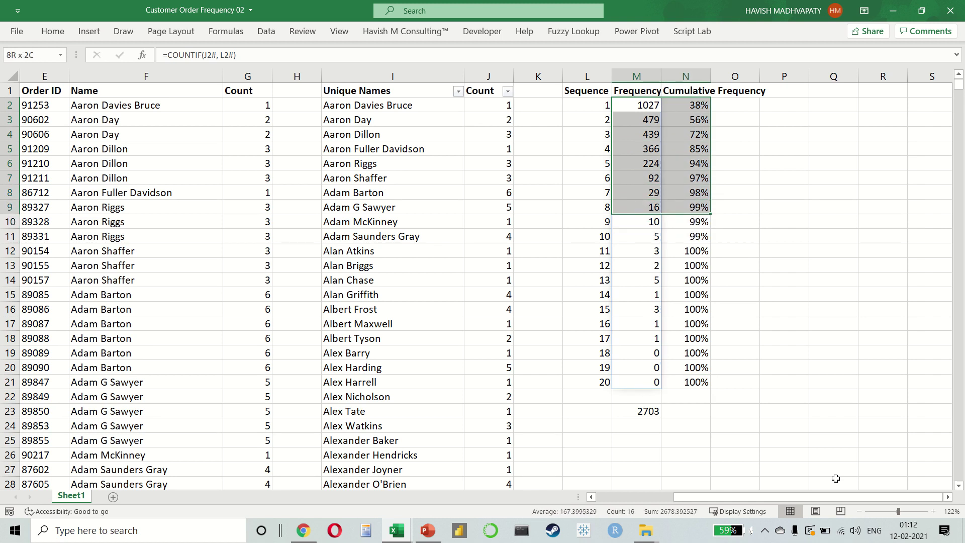
key(shift+Down)
key(shift+Down)
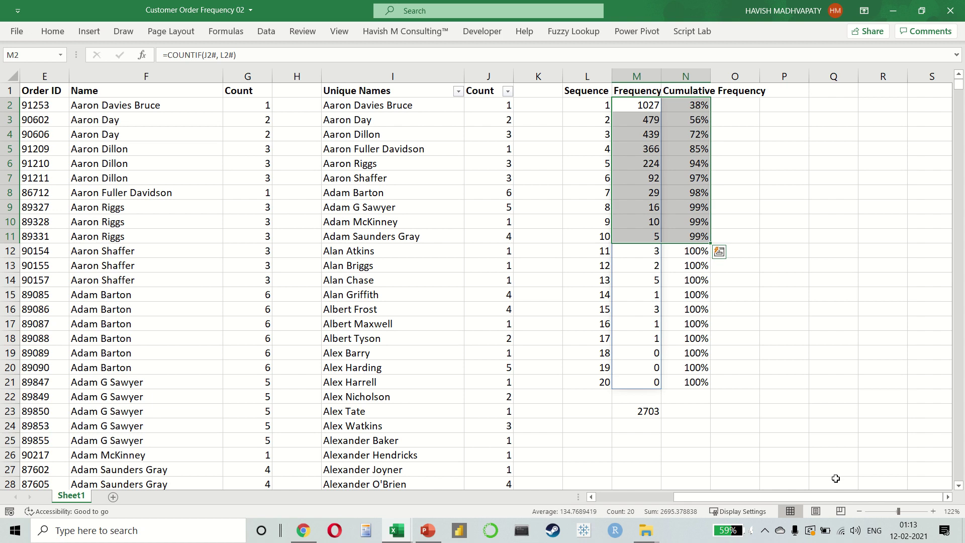
- Select M12:N21 to examine the frequencies and cumulative percentages for order counts 11 to 20
key(Down)
key(Down)
key(Down)
key(Down)
key(Down)
key(Down)
key(Down)
key(Down)
key(Down)
key(Down)
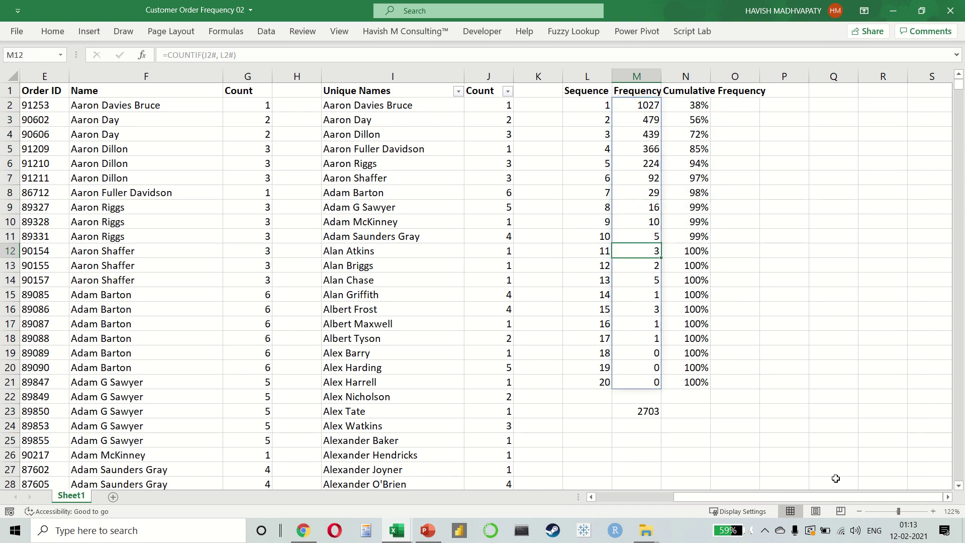
key(shift+Right)
key(ctrl+shift+Down)
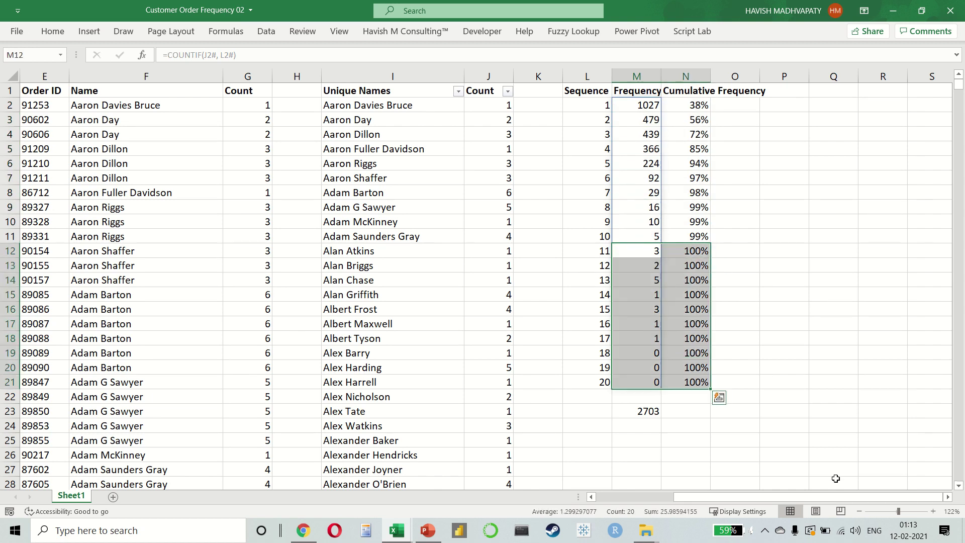